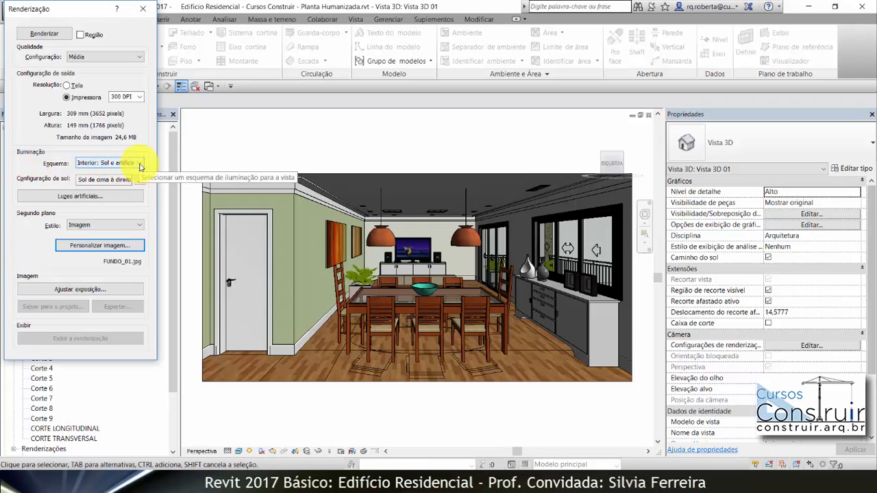
# Set the rendering lighting scheme to Interior: Artificial apenas and start rendering the dining room view
pyautogui.click(135, 166)
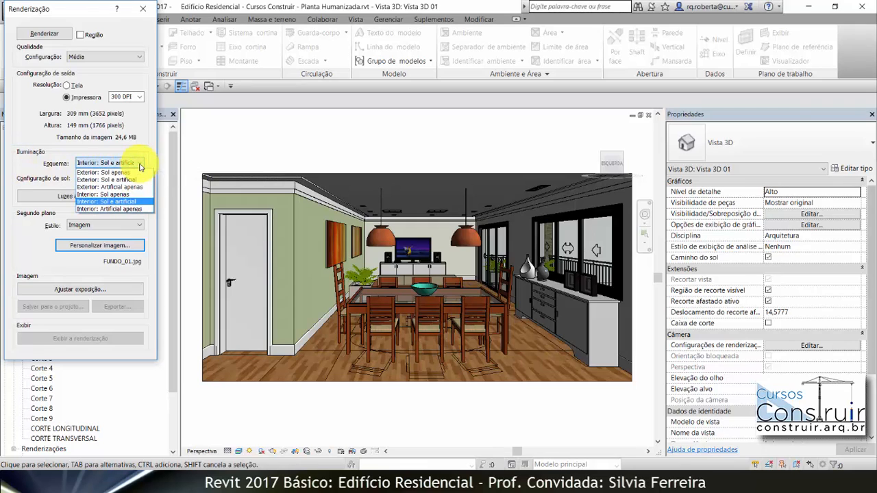
pyautogui.click(114, 209)
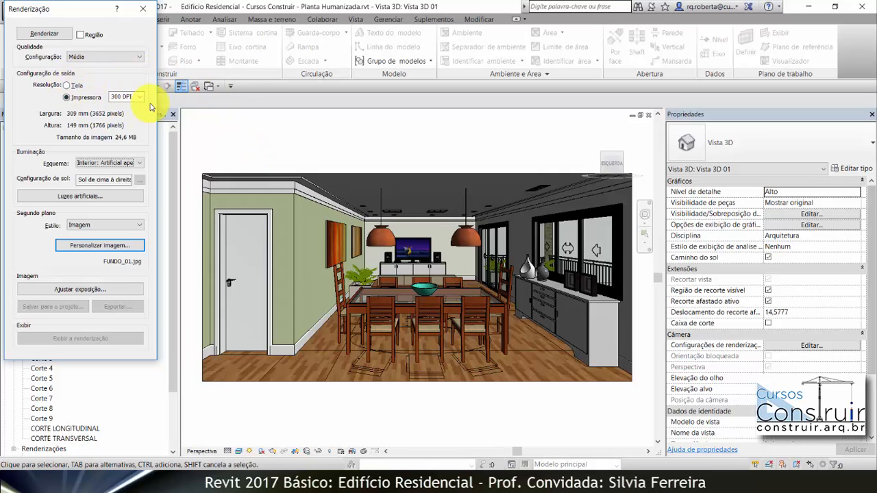
pyautogui.click(44, 35)
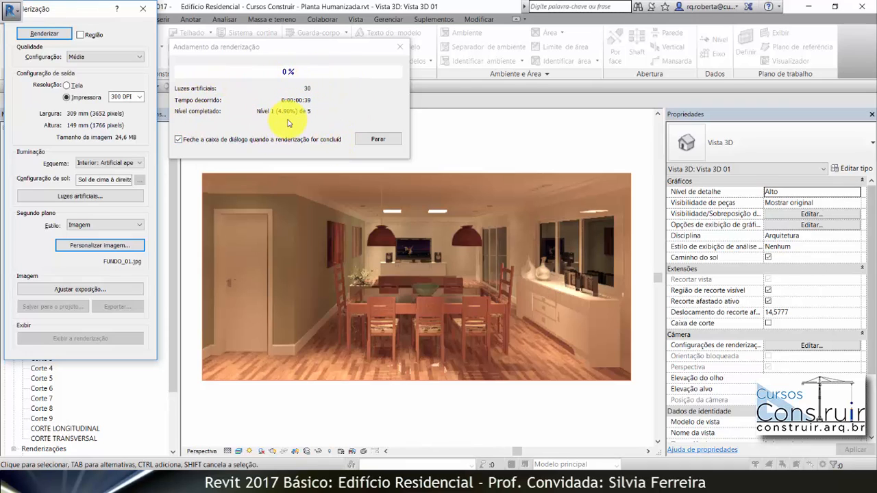
# Turn off automatic closing of the rendering progress dialog and close it once the render is complete
pyautogui.click(179, 143)
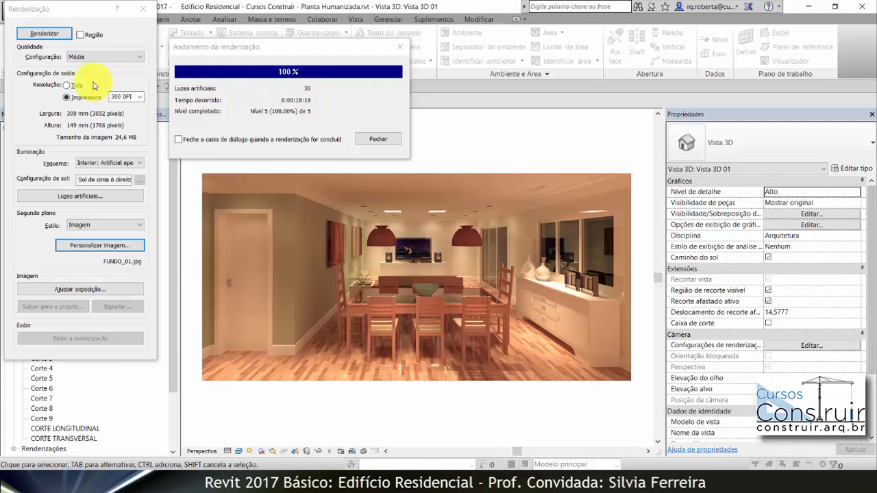
pyautogui.click(142, 100)
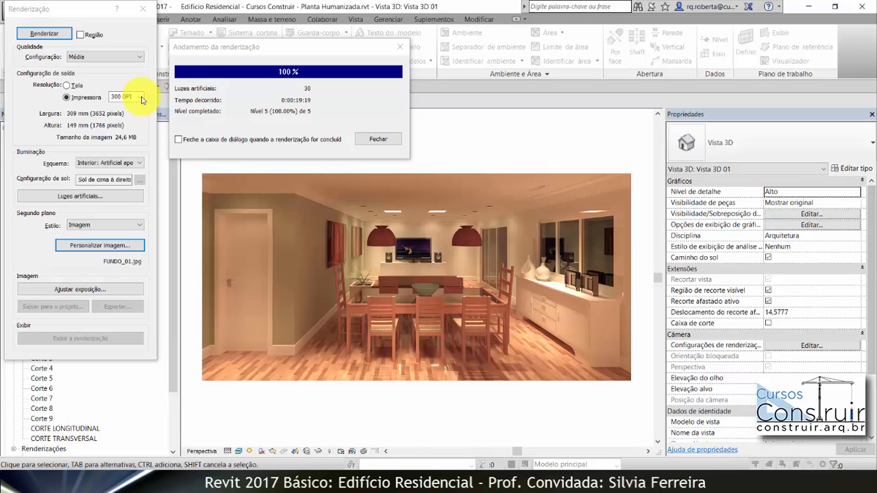
pyautogui.click(381, 139)
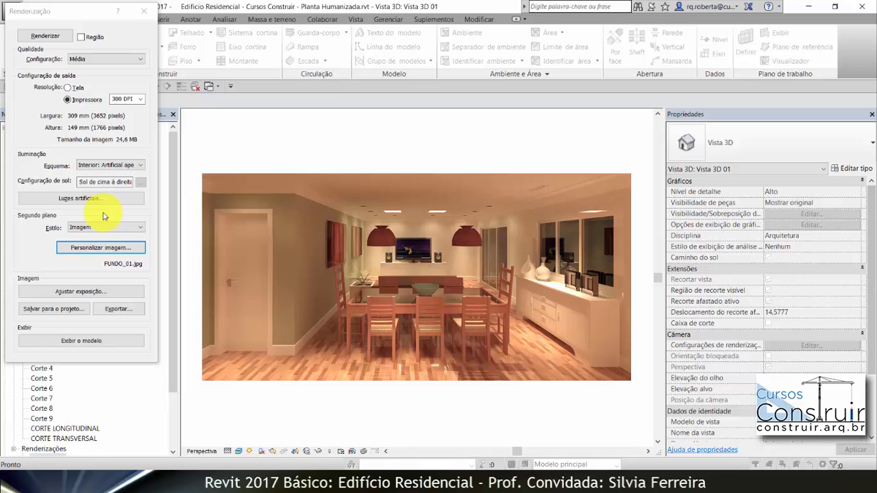
# Save the rendered image to the project under the name RENDER_Vista 3D 01
pyautogui.click(39, 312)
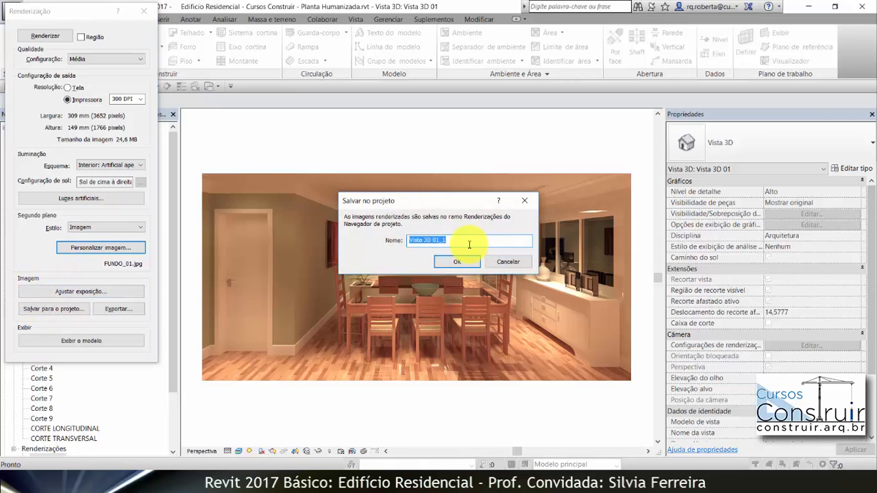
pyautogui.click(409, 240)
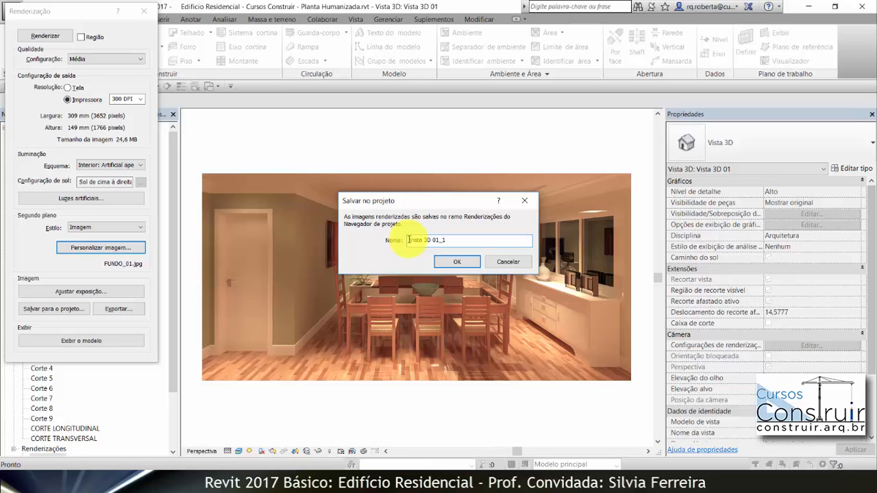
pyautogui.write('RENDER_')
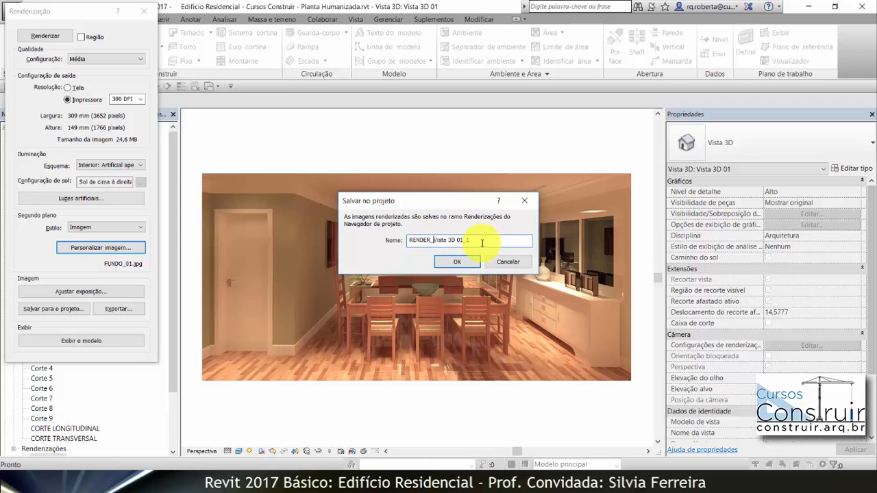
pyautogui.press('BackSpace')
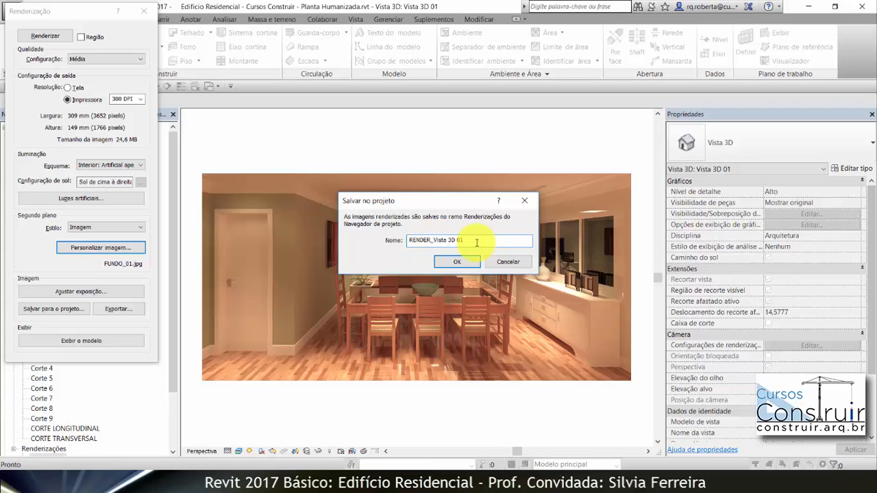
pyautogui.click(455, 262)
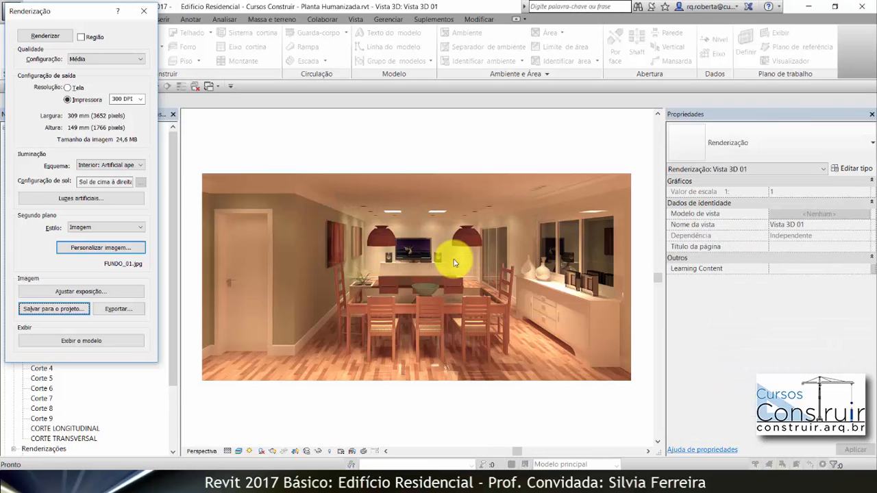
# Export the render as a JPEG with the file name prefix RENDER_ into CURSO_REVIT_PLANTA_HUMANIZADA, 15.RENDERIZAÇÃO, TESTES
pyautogui.click(121, 310)
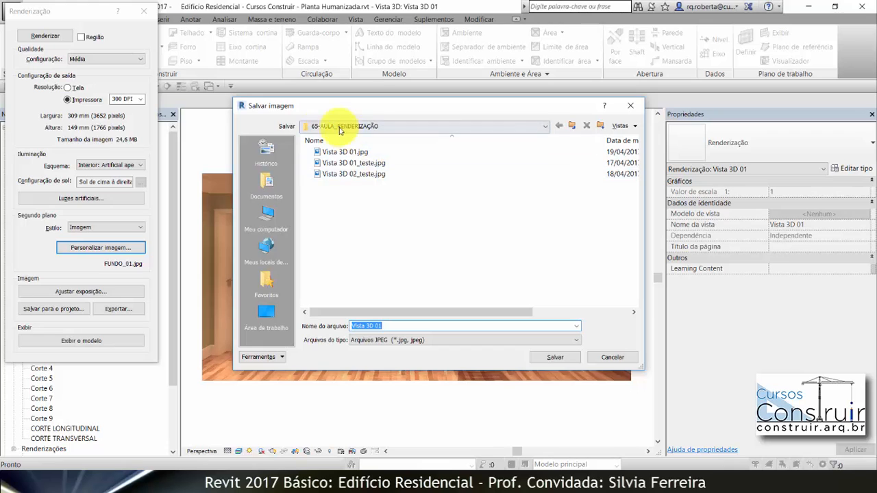
pyautogui.click(573, 125)
pyautogui.click(573, 126)
pyautogui.click(573, 125)
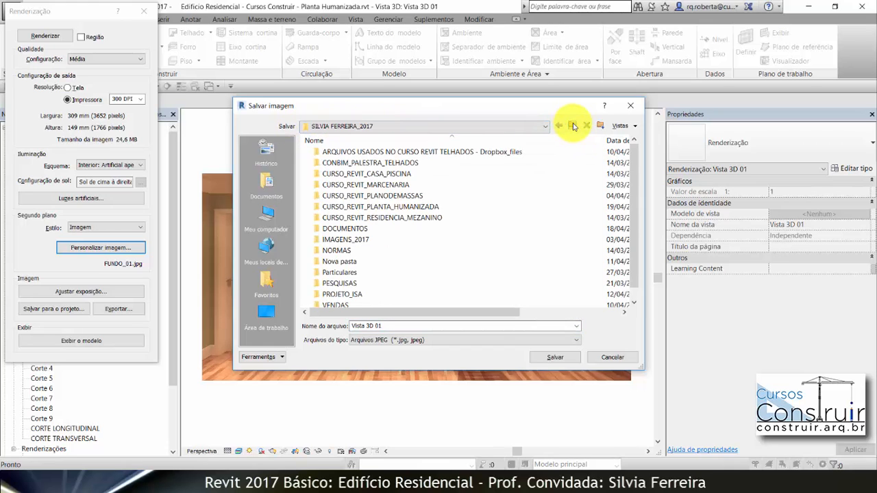
pyautogui.doubleClick(411, 196)
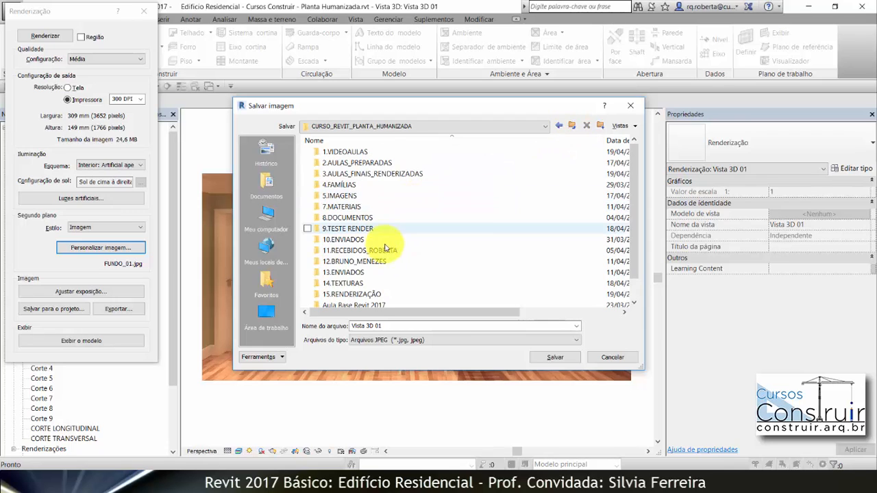
pyautogui.doubleClick(351, 294)
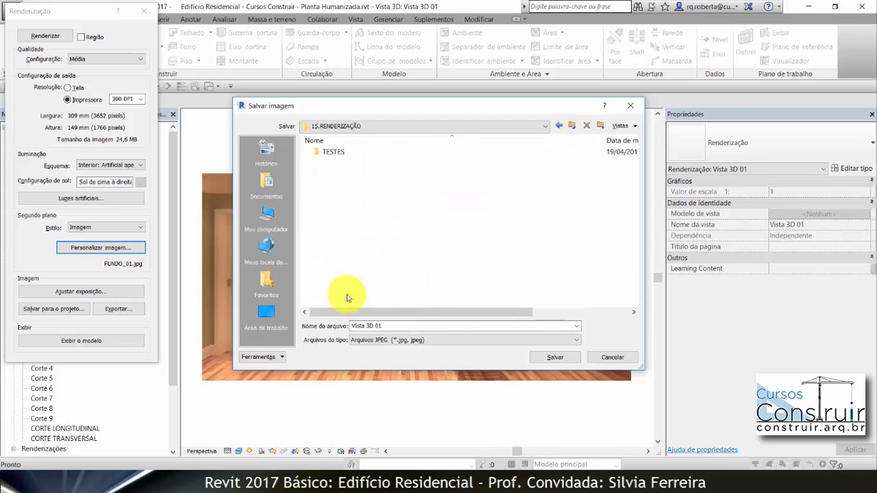
pyautogui.doubleClick(333, 152)
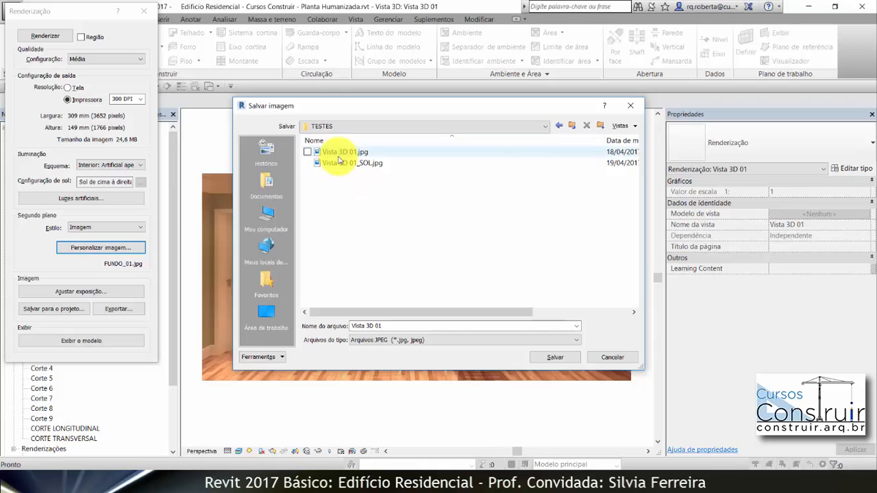
pyautogui.click(352, 326)
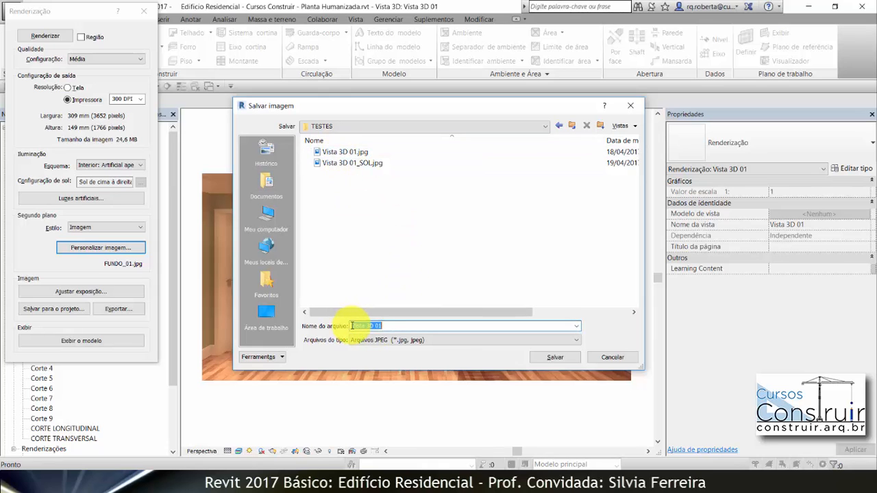
pyautogui.write('RENDER_')
pyautogui.click(555, 358)
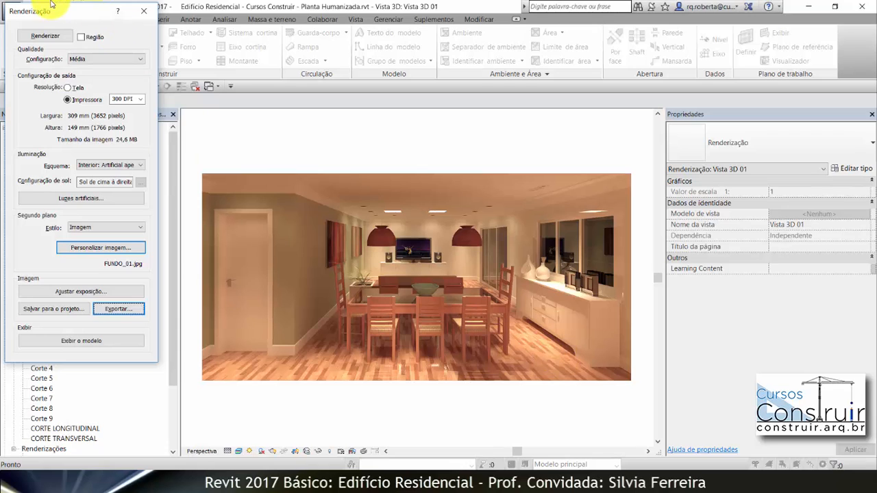
# Close the rendering settings and open the saved rendering RENDER_Vista 3D 01 from the project's Renderizações
pyautogui.click(145, 12)
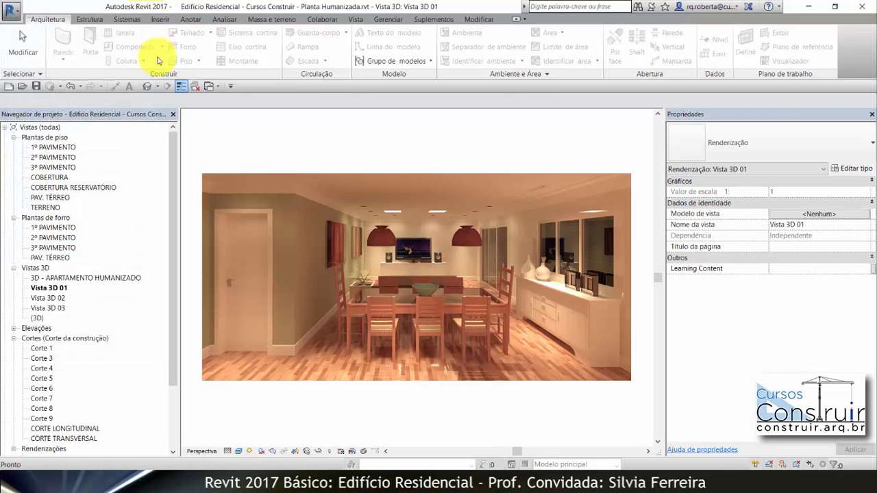
pyautogui.moveTo(172, 137); pyautogui.dragTo(174, 209)
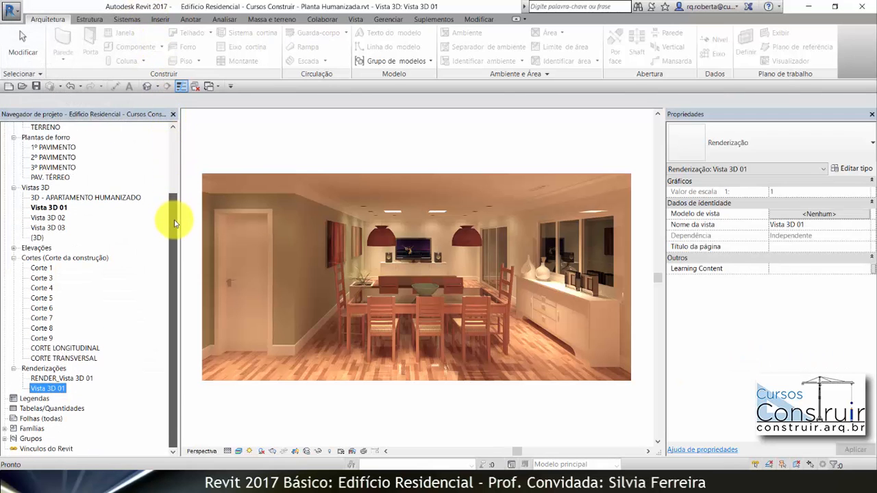
pyautogui.doubleClick(43, 378)
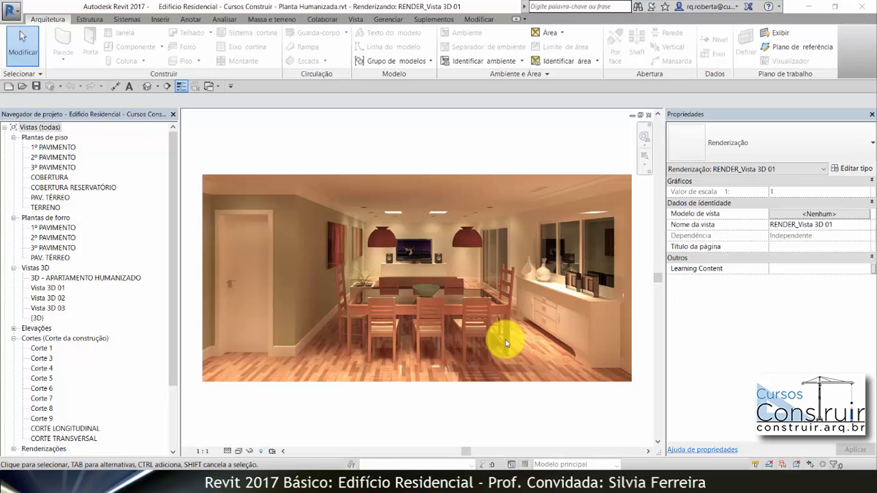
# Open the 1º PAVIMENTO ceiling plan to work on the dining area's light fixtures
pyautogui.doubleClick(66, 229)
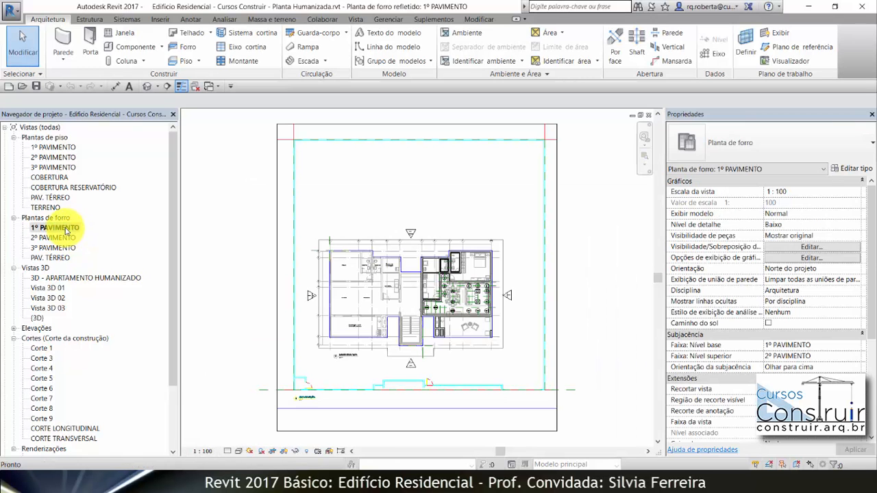
pyautogui.scroll(5, 494, 308)
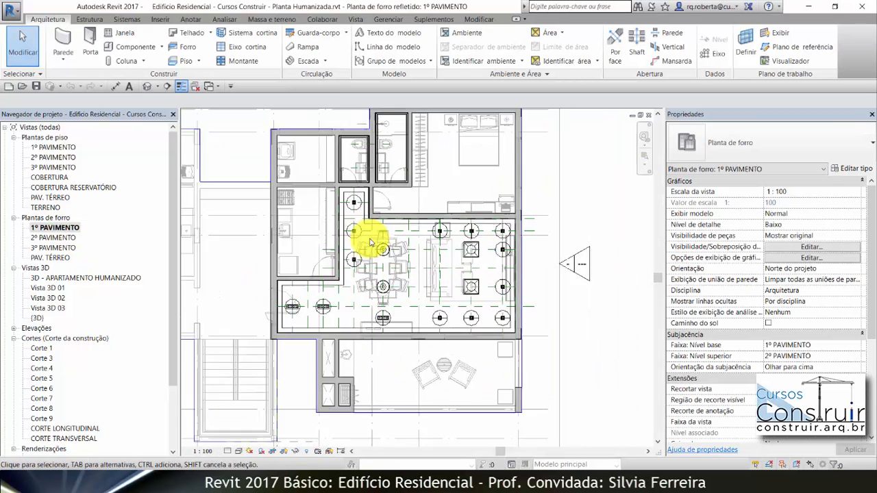
pyautogui.scroll(2, 370, 243)
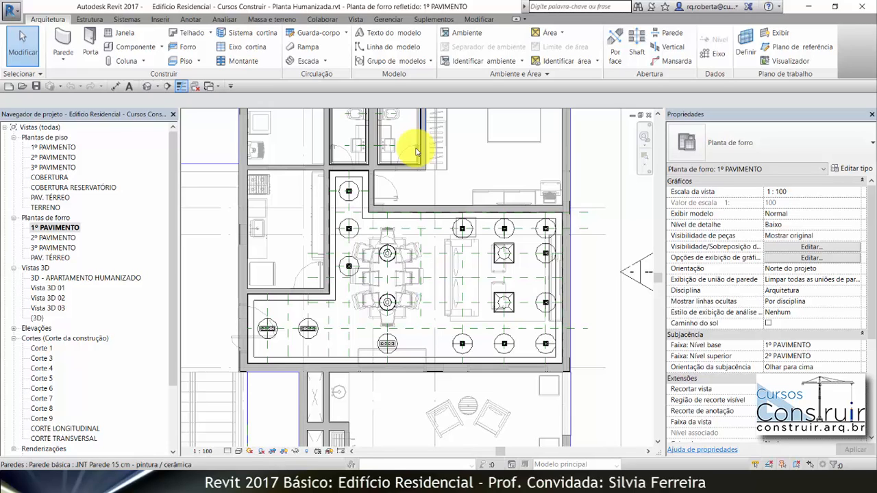
pyautogui.scroll(3, 392, 221)
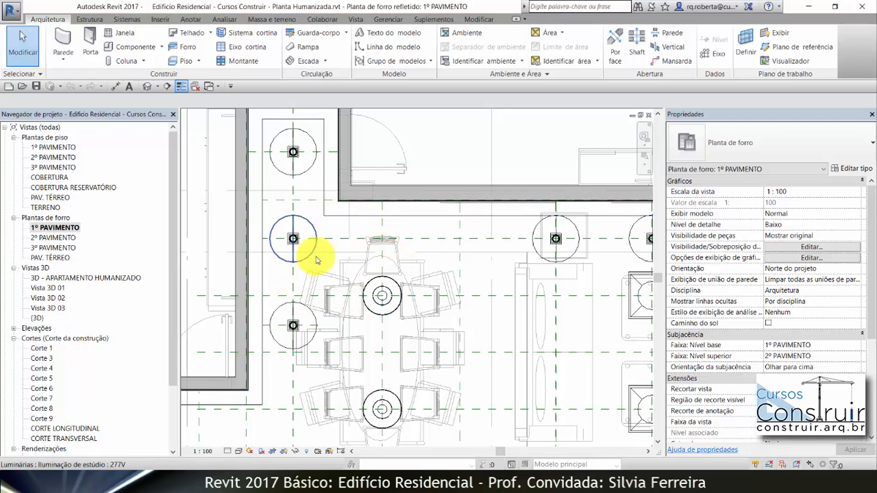
# Copy the 277V Iluminação de estúdio fixture from the middle corridor spotlight to the nearby upper-left corner of the dining table
pyautogui.click(307, 223)
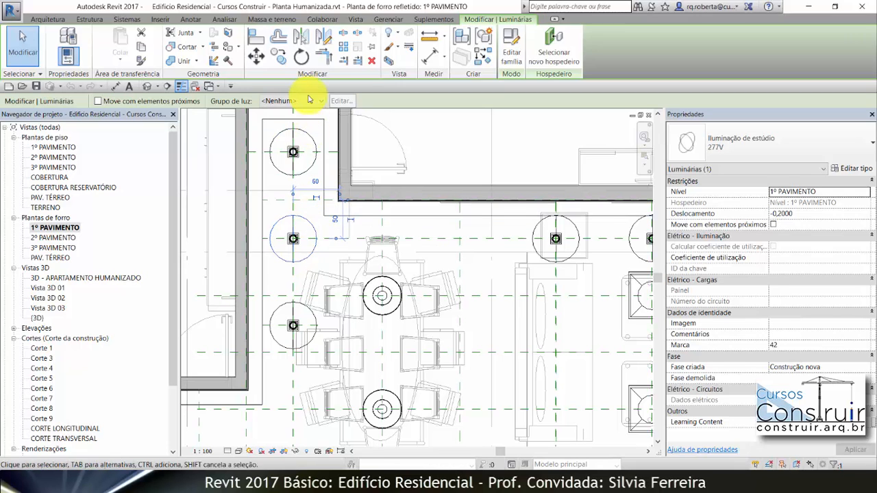
pyautogui.click(278, 58)
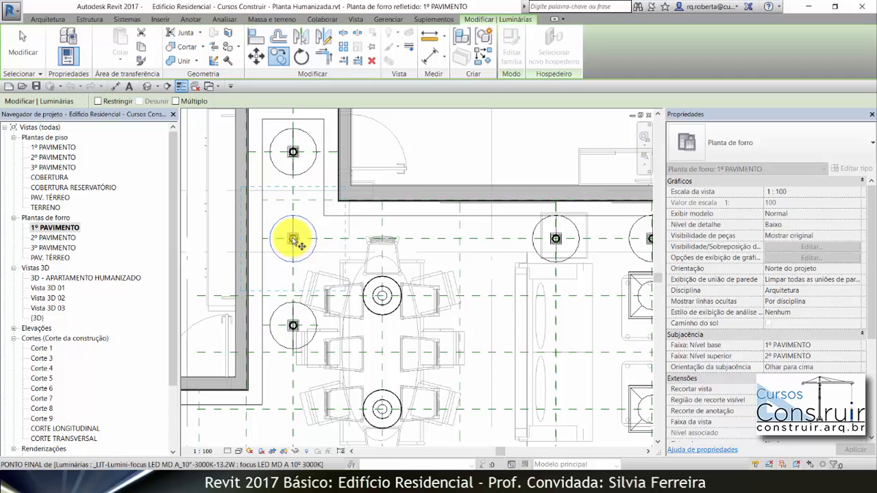
pyautogui.click(292, 238)
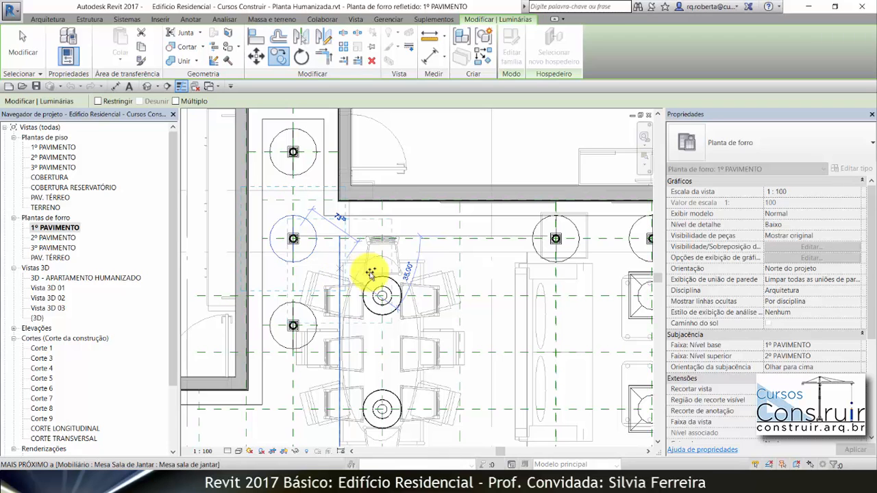
pyautogui.click(336, 268)
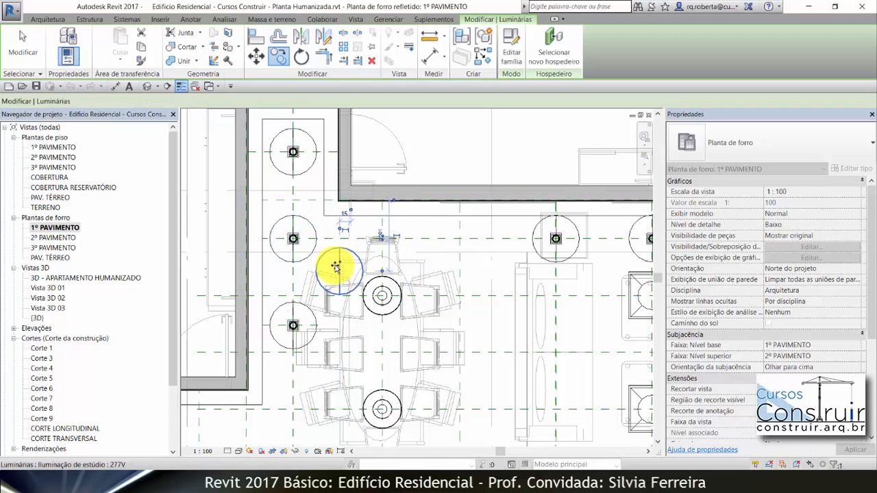
# Copy the new 277V studio light from the dining table corner to the spot right of the two rectangular fixtures in the lower passage
pyautogui.scroll(-1, 335, 140)
pyautogui.scroll(-1, 336, 141)
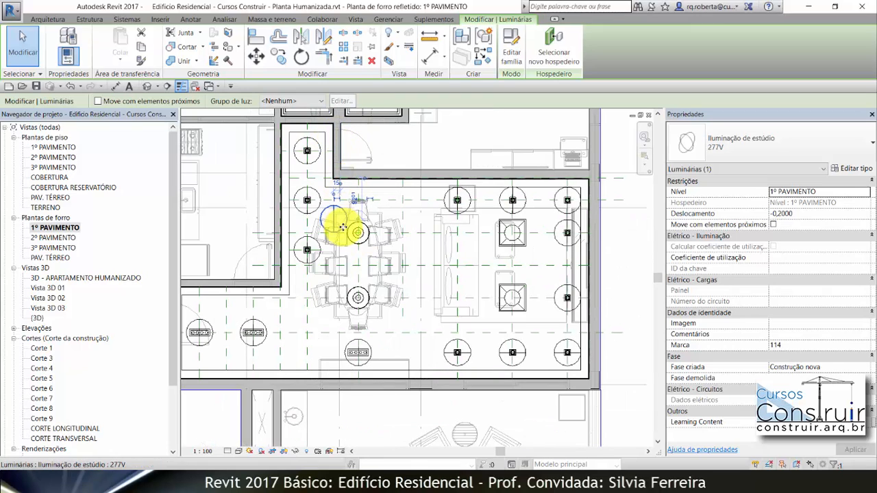
pyautogui.click(261, 334)
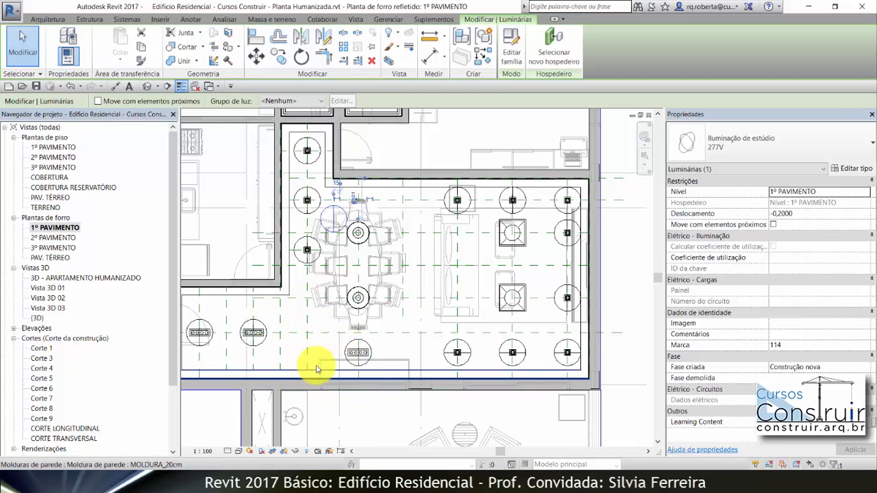
pyautogui.rightClick(385, 210)
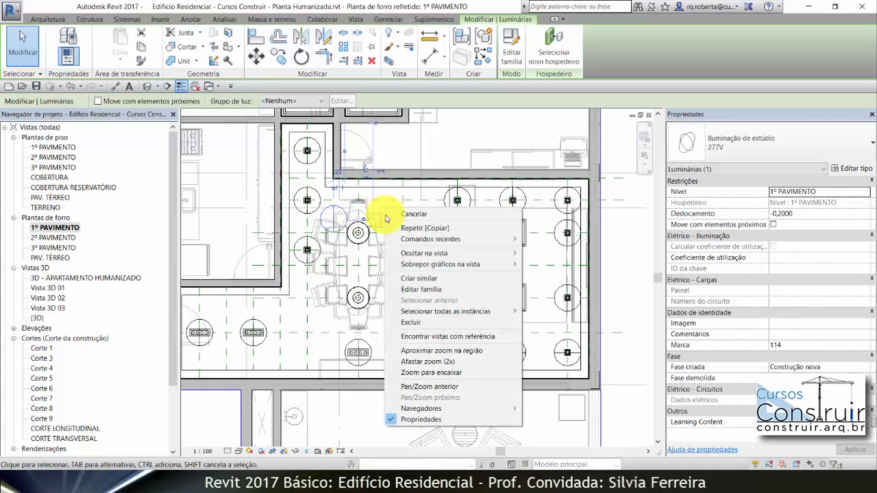
pyautogui.click(451, 228)
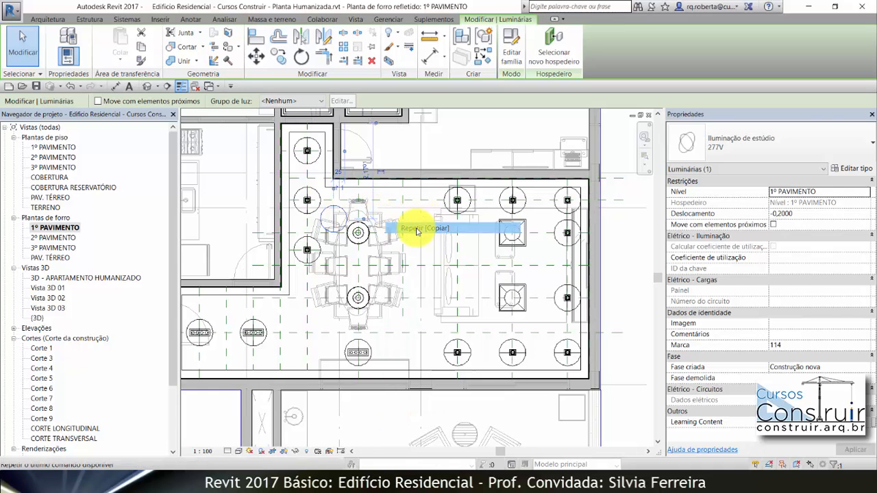
pyautogui.click(333, 222)
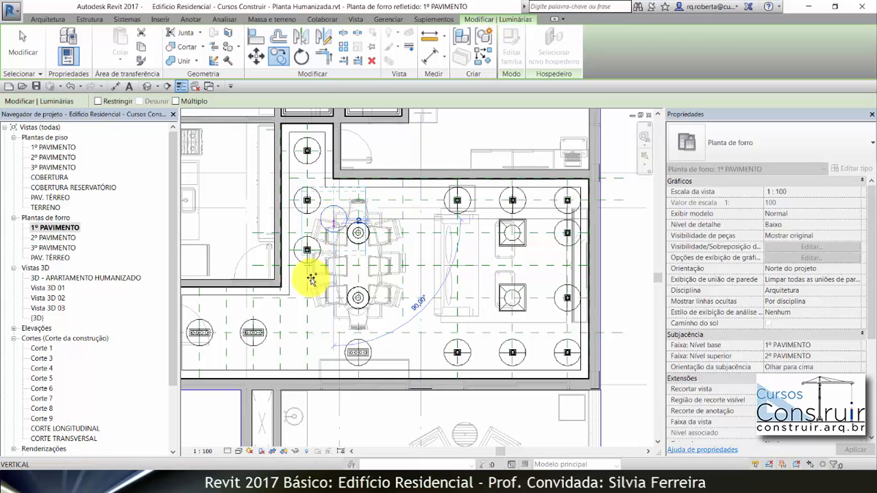
pyautogui.click(300, 345)
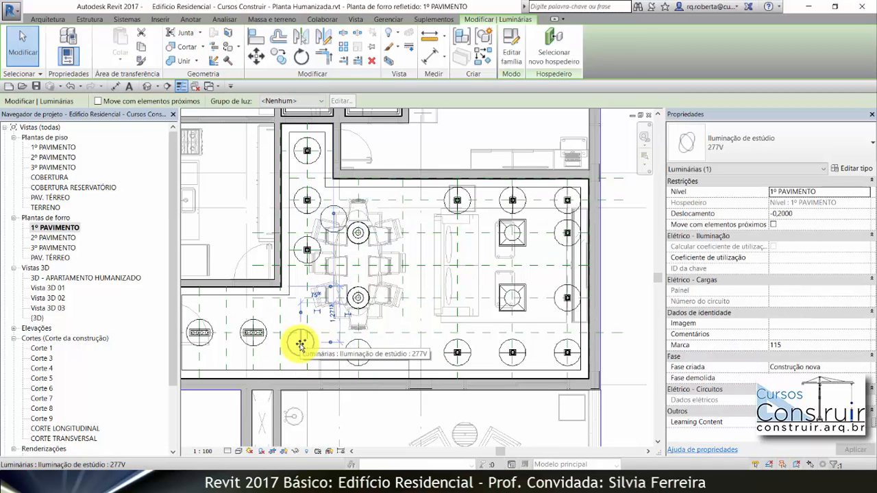
# Copy the 277V studio light from the lower passage to the spot between the rectangular fixture below the dining table and the lower-row spotlights
pyautogui.rightClick(300, 344)
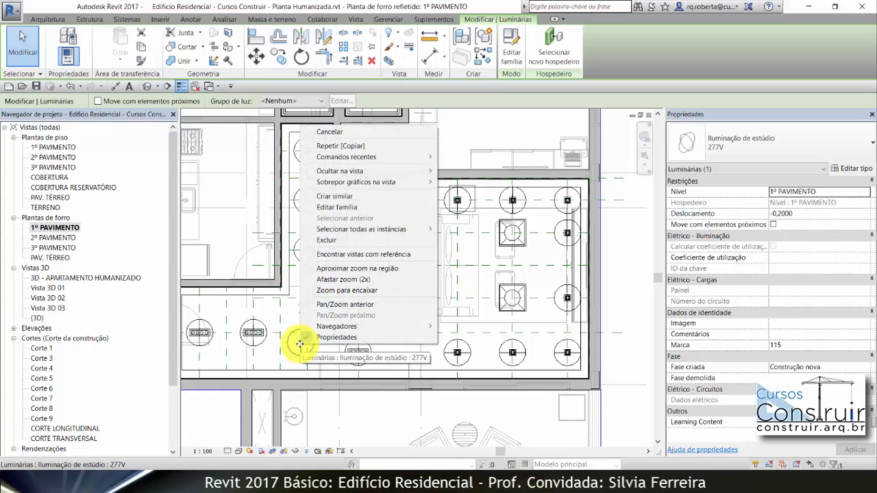
pyautogui.click(382, 146)
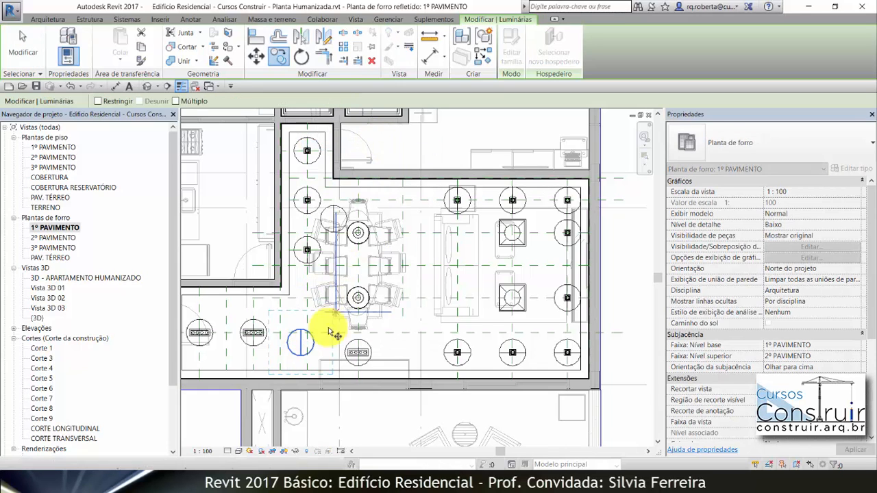
pyautogui.click(300, 344)
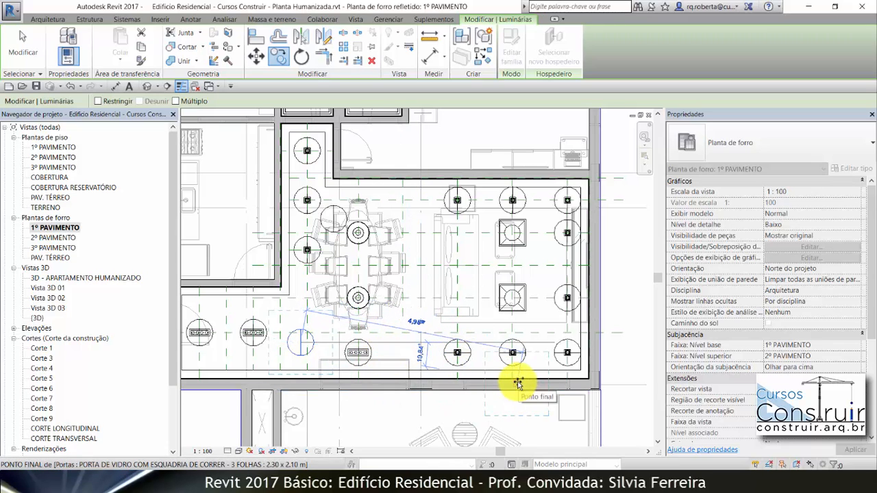
pyautogui.click(409, 351)
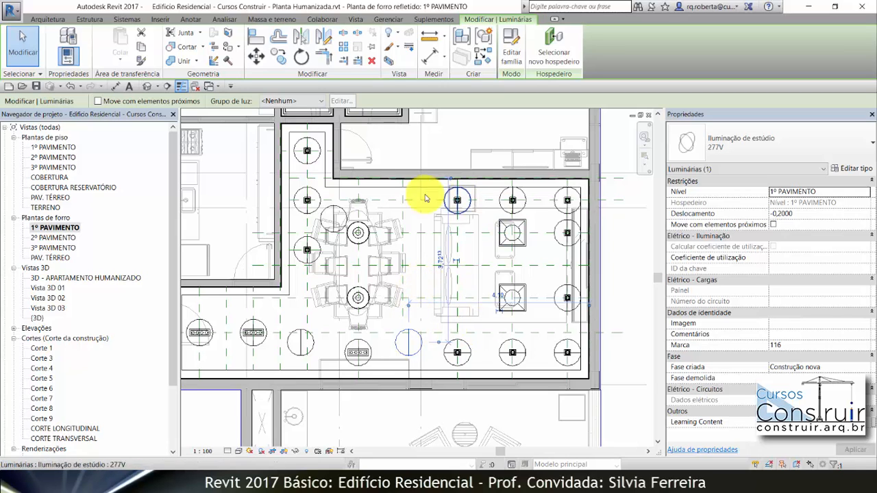
# Make multiple copies of the newest 277V studio light, placing two along the sofa's back edge in line with the two dining table pendants
pyautogui.rightClick(414, 252)
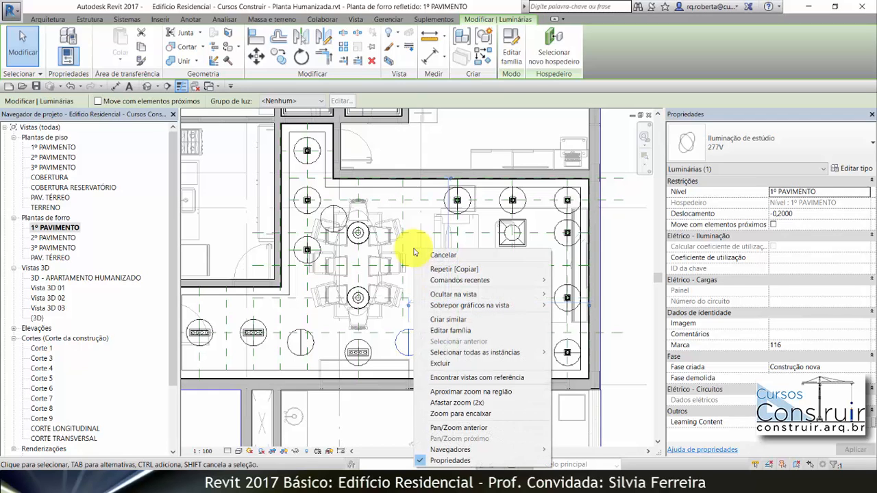
pyautogui.click(447, 271)
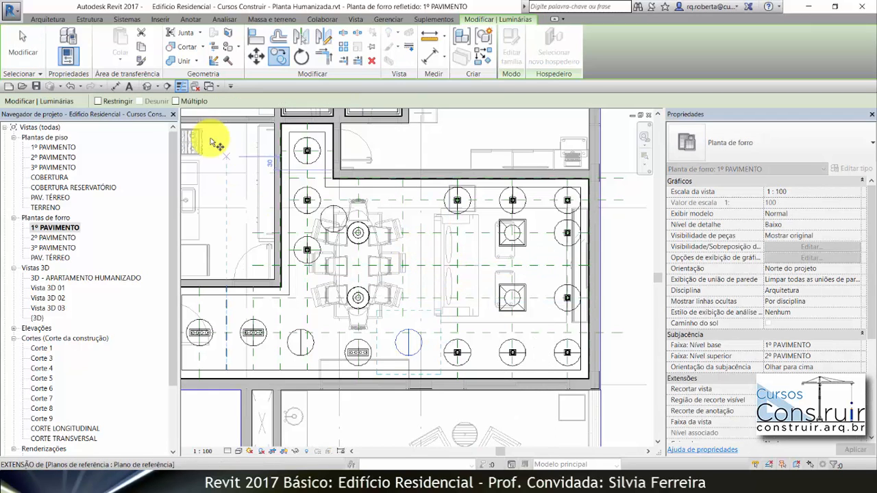
pyautogui.click(177, 102)
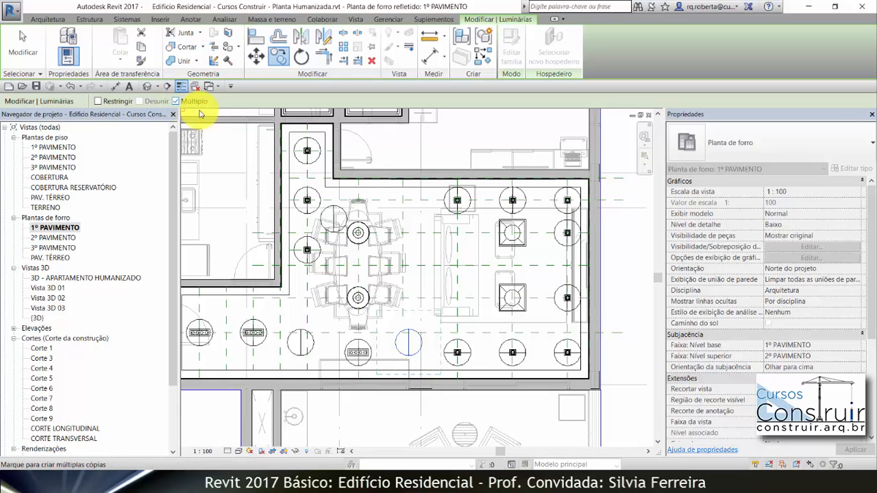
pyautogui.click(408, 343)
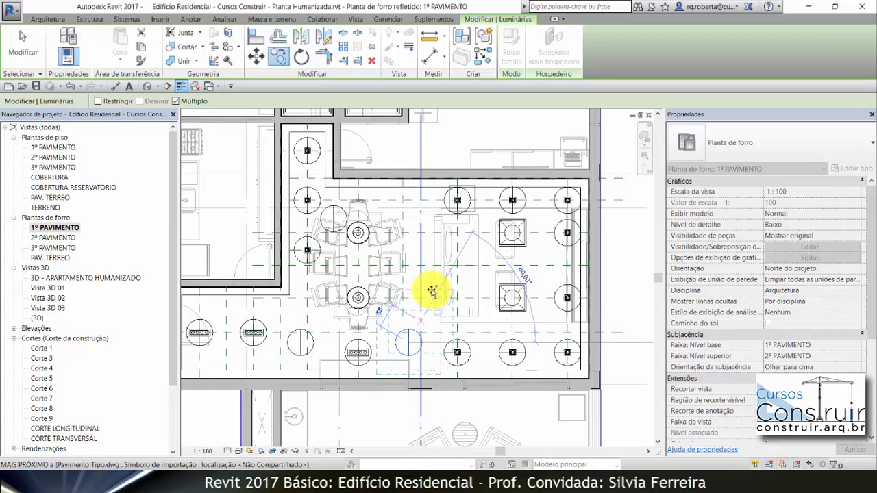
pyautogui.click(434, 233)
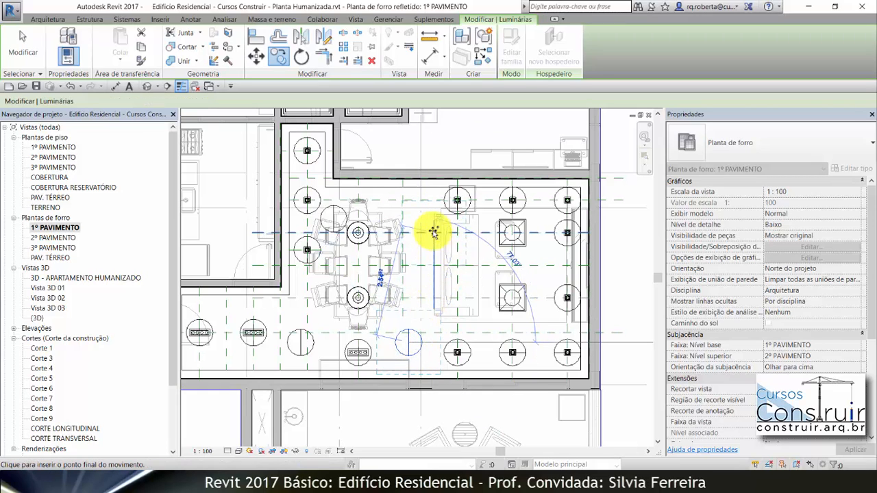
pyautogui.click(435, 299)
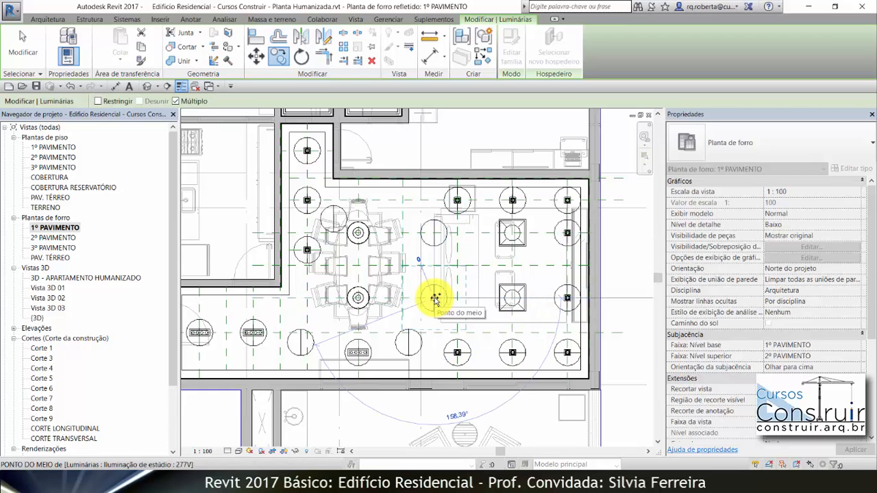
pyautogui.press('Escape')
pyautogui.press('Escape')
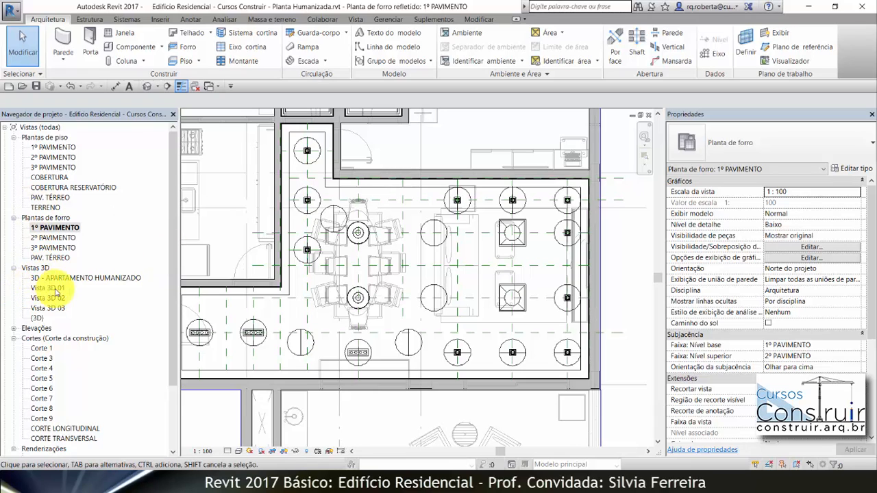
# Open Vista 3D 01, set the printer resolution to 300 DPI and render the view
pyautogui.doubleClick(57, 290)
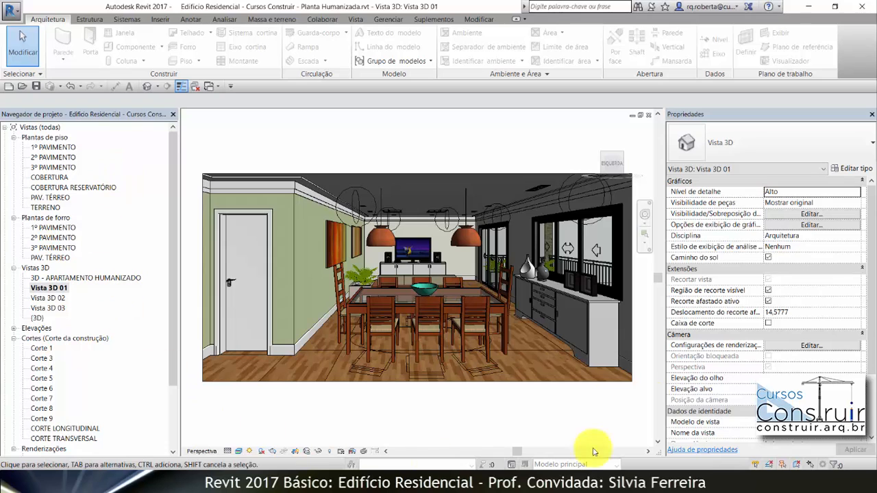
pyautogui.press('r')
pyautogui.press('r')
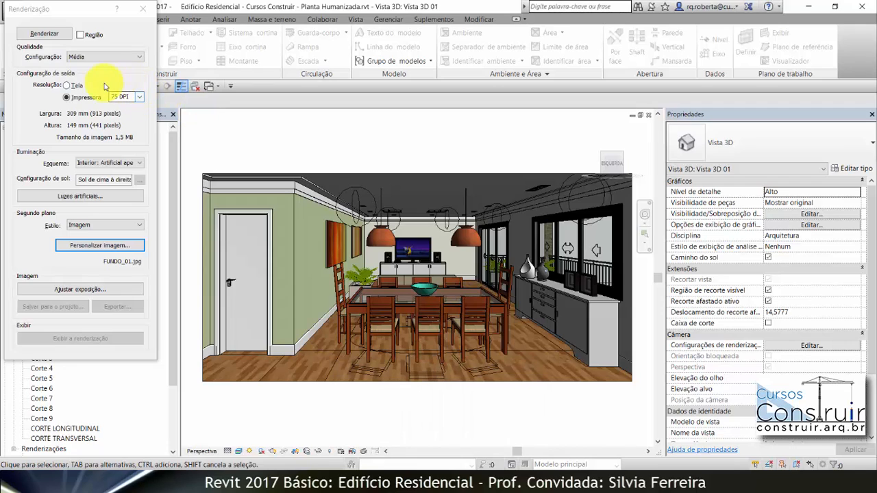
pyautogui.click(140, 99)
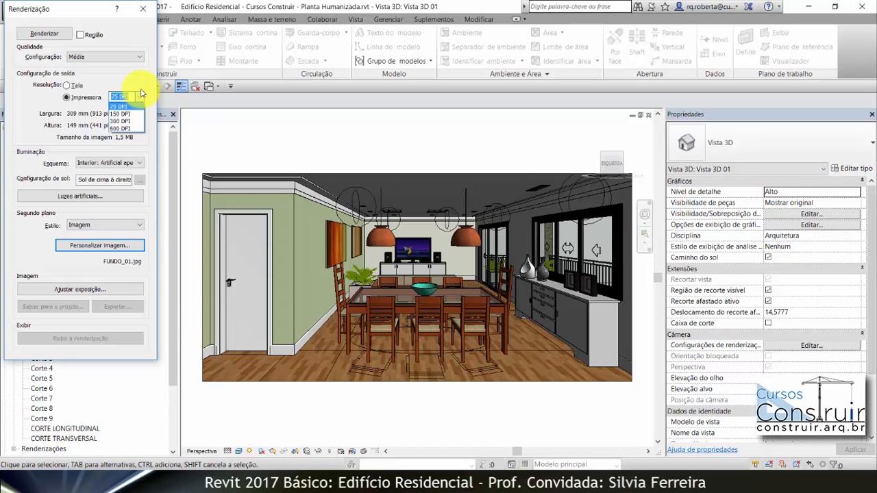
pyautogui.click(124, 122)
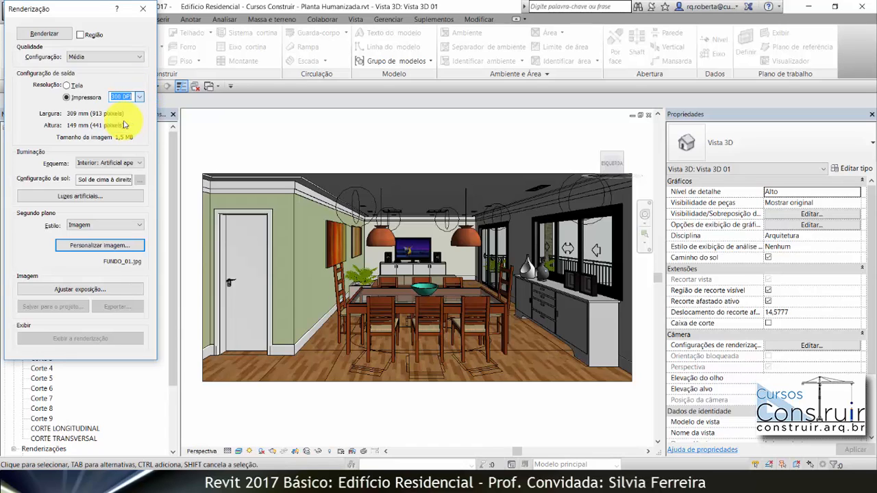
pyautogui.click(39, 35)
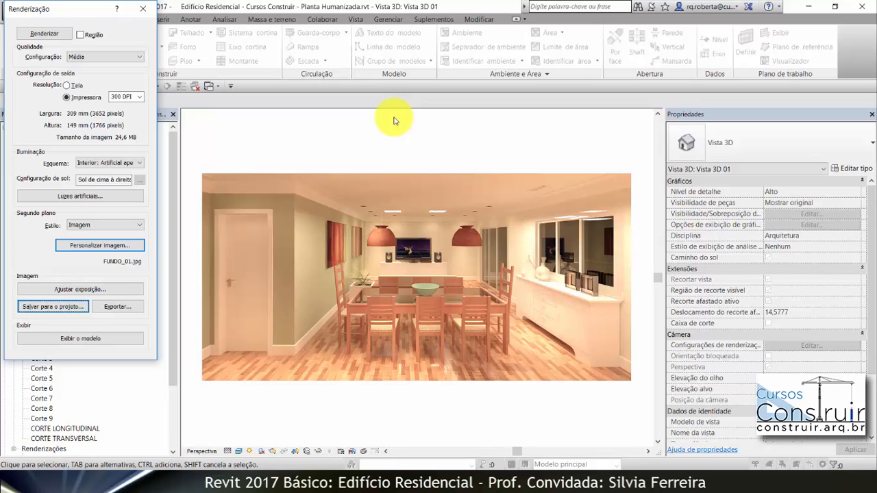
# Save the rendered image to the project as RENDER_Vista 3D 01A
pyautogui.click(53, 310)
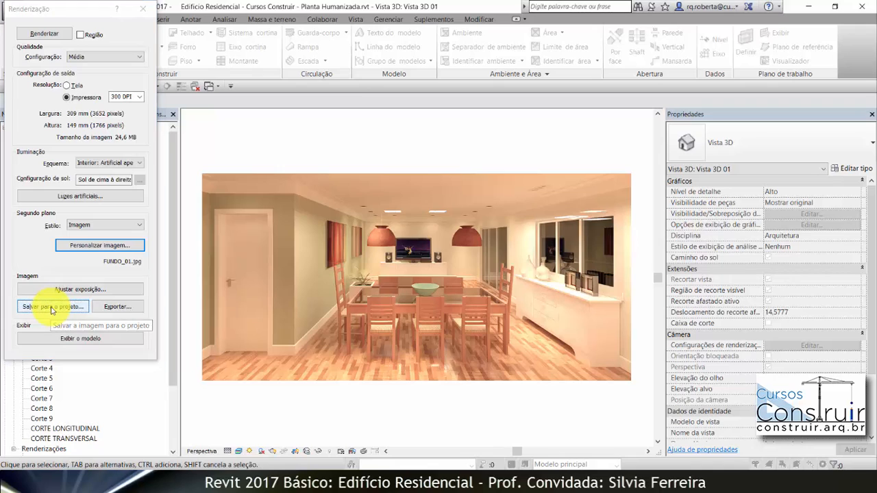
pyautogui.click(412, 240)
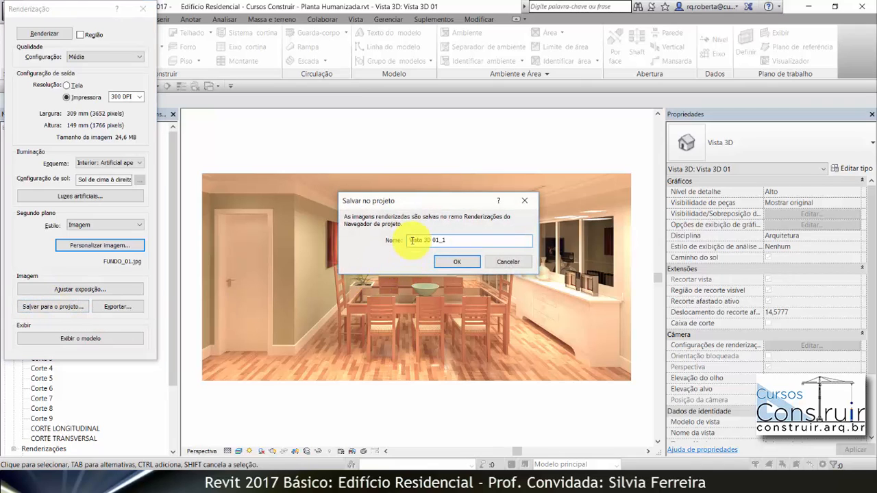
pyautogui.write('RENDER_')
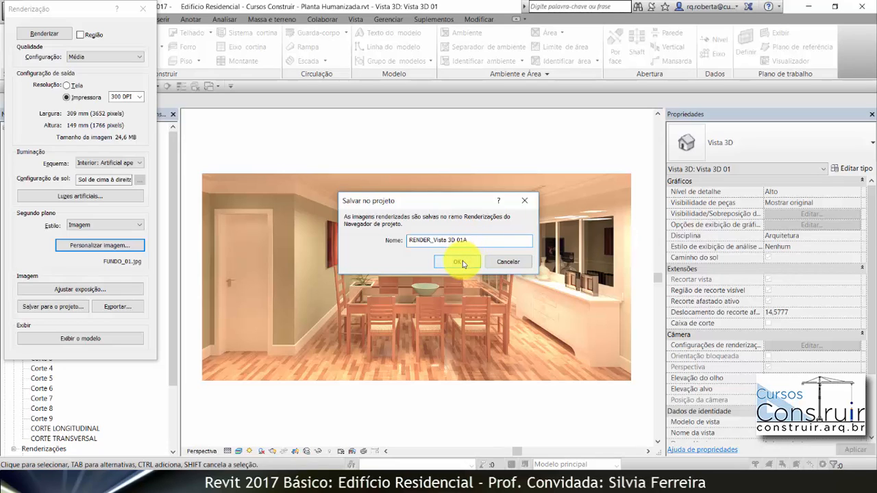
pyautogui.click(462, 262)
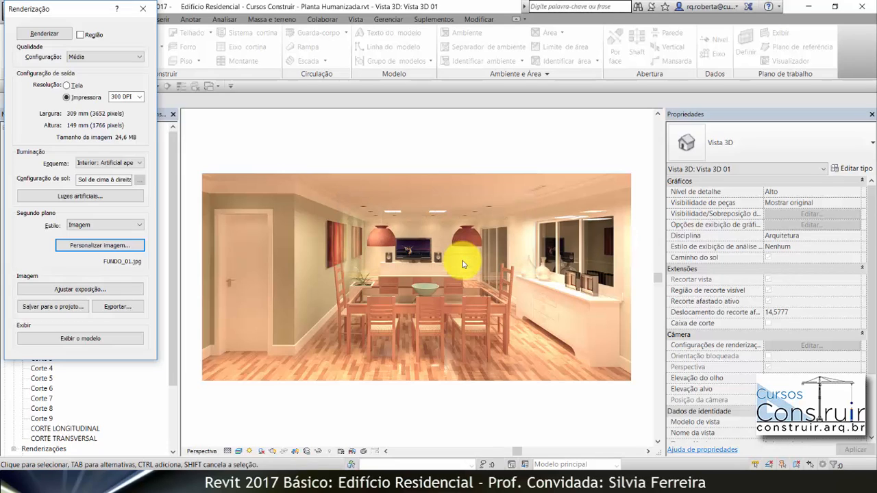
# Export the rendering as the JPEG RENDER_Vista 3D 01A.jpg into the TESTES folder inside 15.RENDERIZAÇÃO of CURSO_REVIT_PLANTA_HUMANIZADA
pyautogui.click(115, 307)
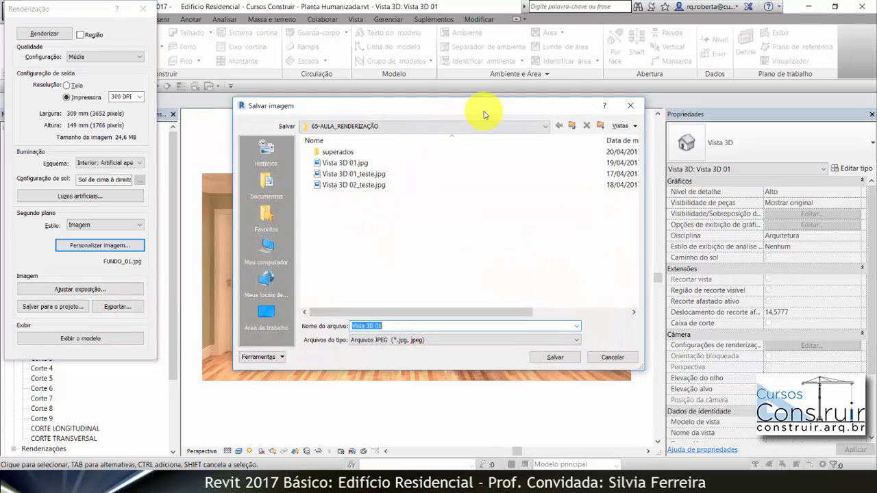
pyautogui.click(547, 130)
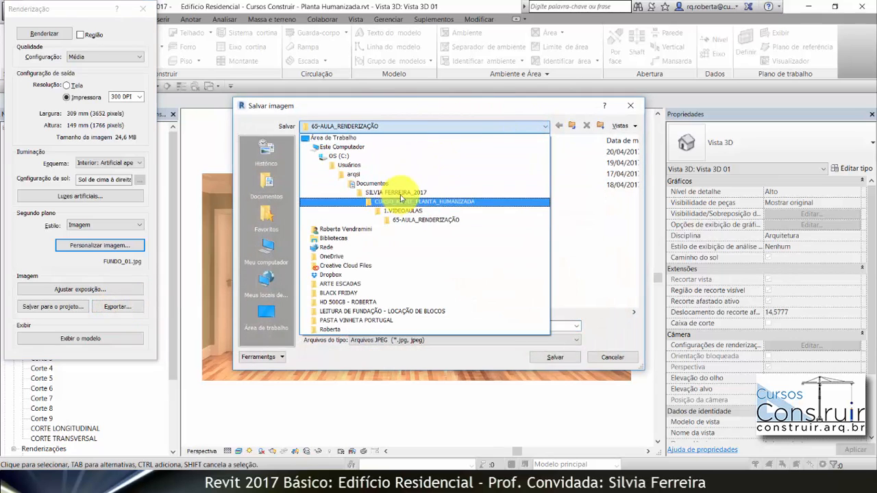
pyautogui.click(402, 196)
pyautogui.doubleClick(343, 206)
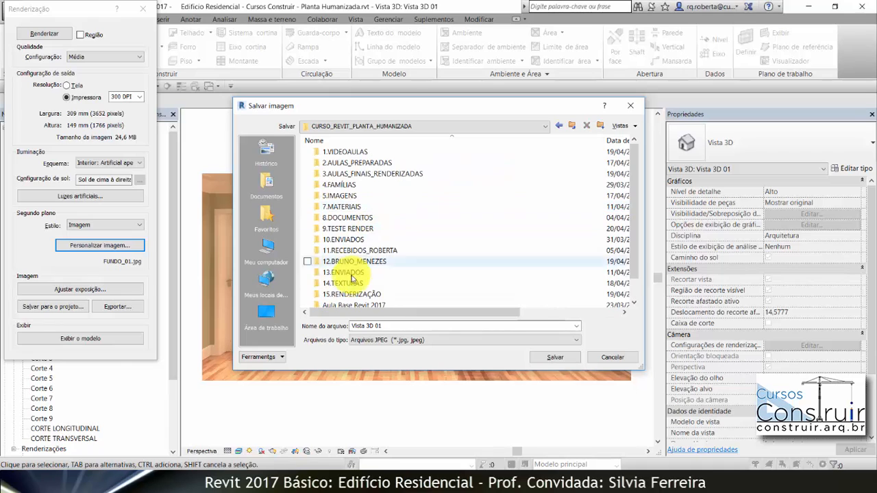
pyautogui.doubleClick(342, 295)
pyautogui.doubleClick(337, 151)
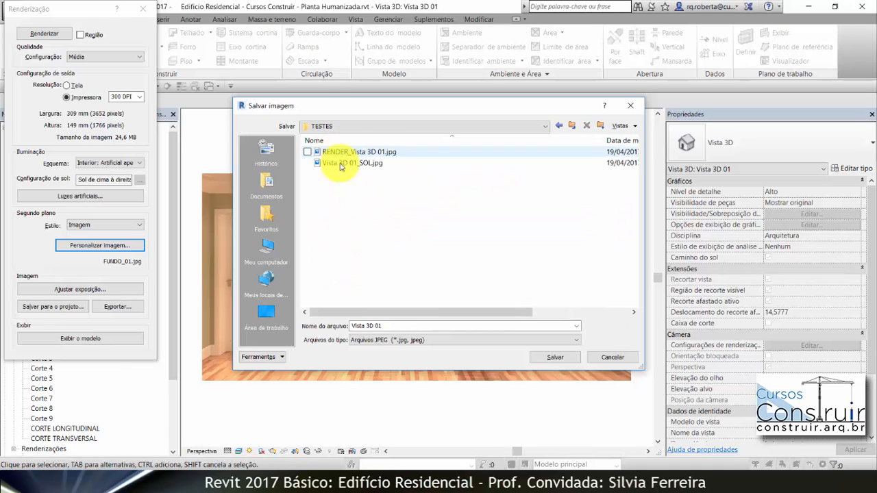
pyautogui.click(377, 152)
pyautogui.tripleClick(403, 326)
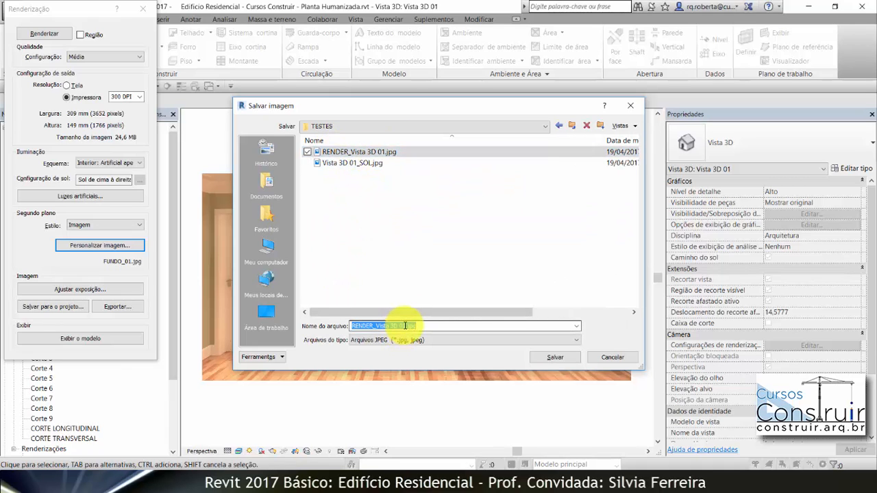
pyautogui.click(405, 326)
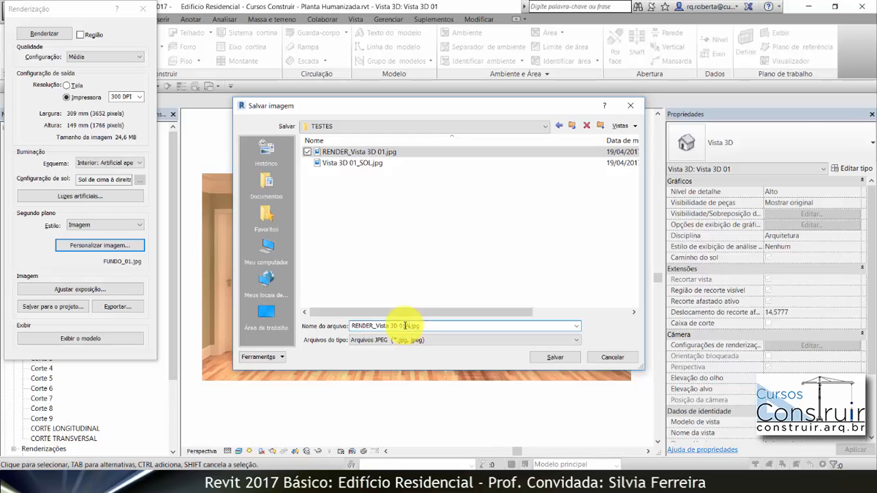
pyautogui.click(560, 358)
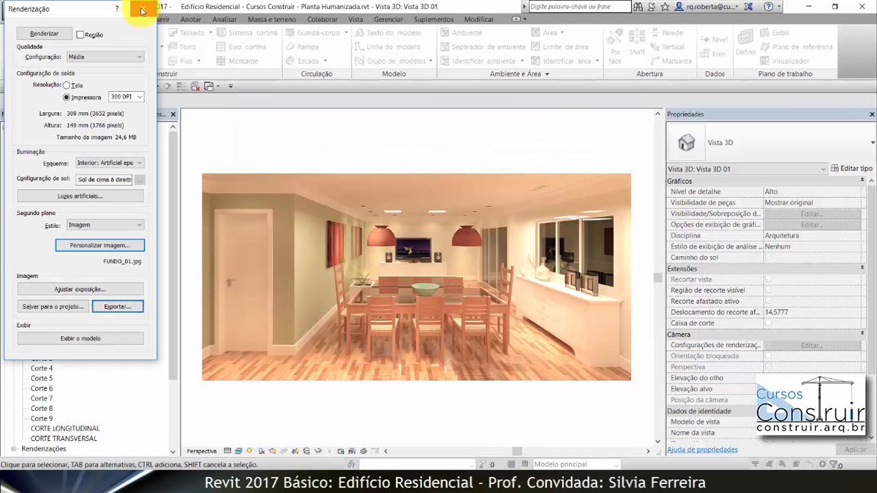
# Close the rendering settings and open the saved rendering RENDER_Vista 3D 01A from the project's Renderizações
pyautogui.click(141, 11)
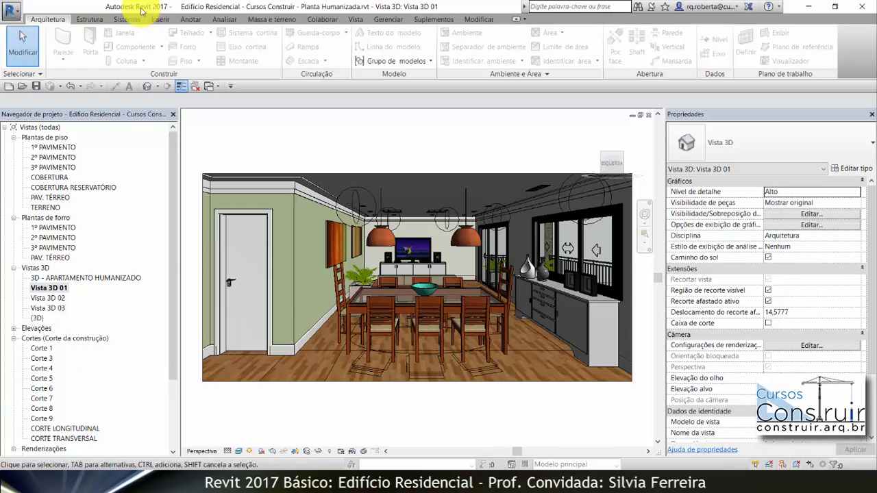
pyautogui.moveTo(172, 207); pyautogui.dragTo(150, 325)
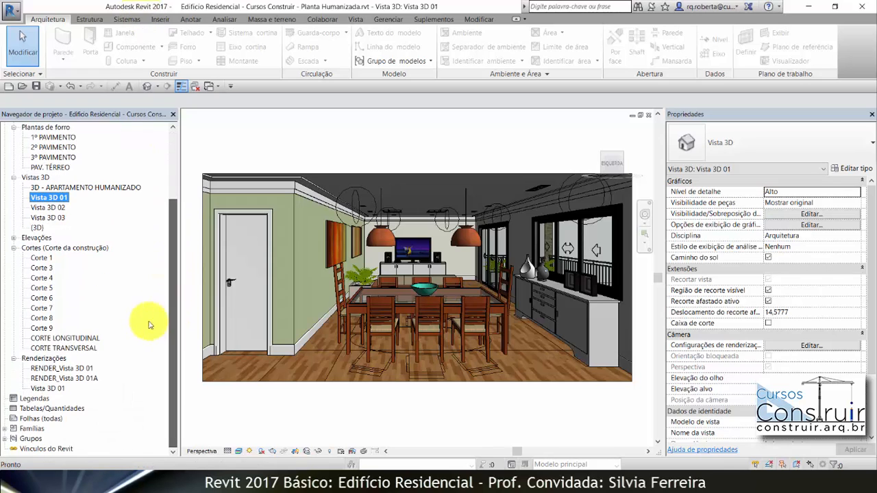
pyautogui.doubleClick(51, 370)
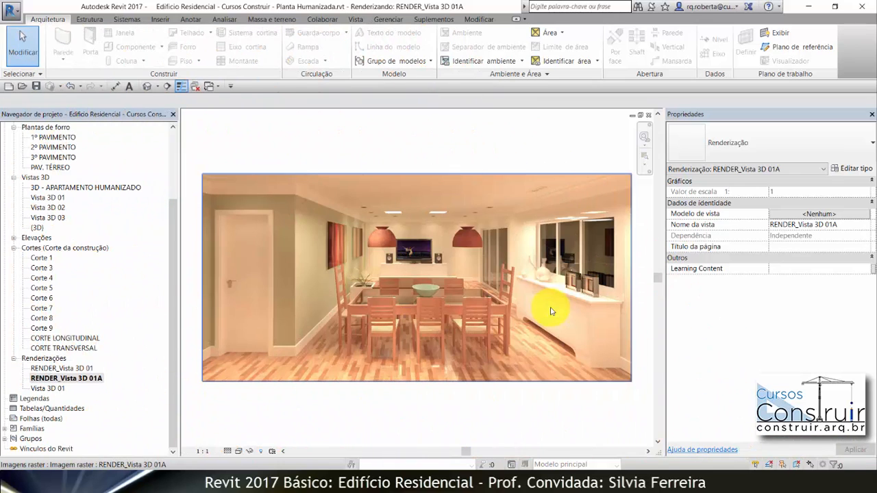
# Look over Vista 3D 02 and Vista 3D 03, and open the rendering settings for Vista 3D 02
pyautogui.doubleClick(48, 208)
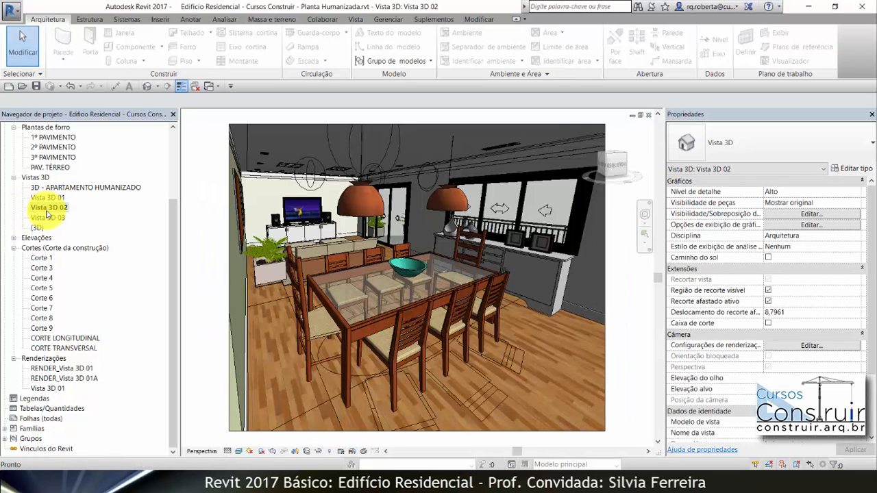
pyautogui.doubleClick(48, 217)
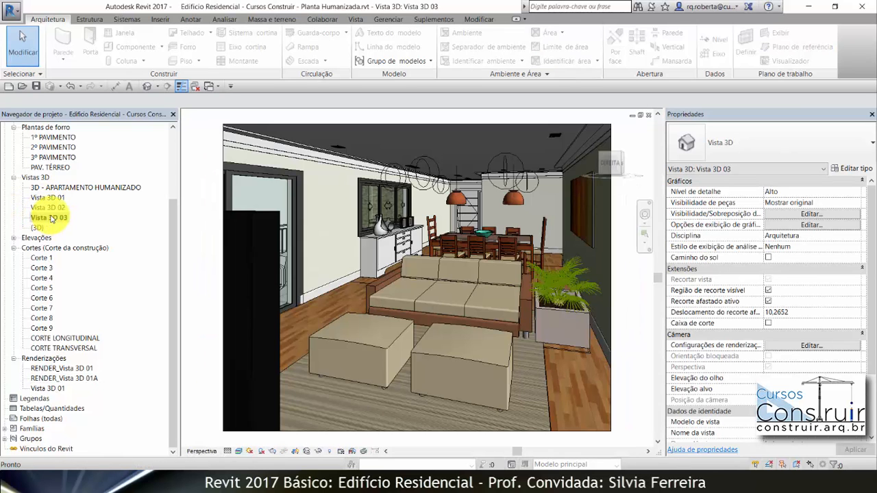
pyautogui.doubleClick(50, 208)
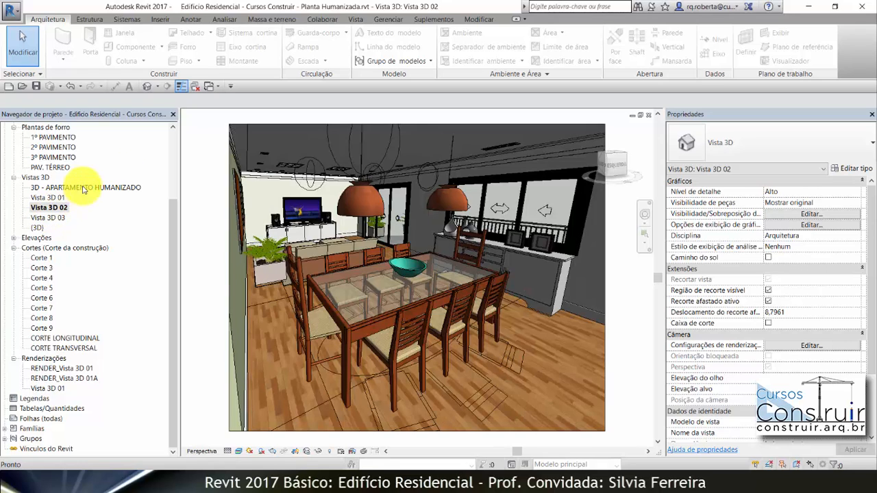
pyautogui.click(199, 152)
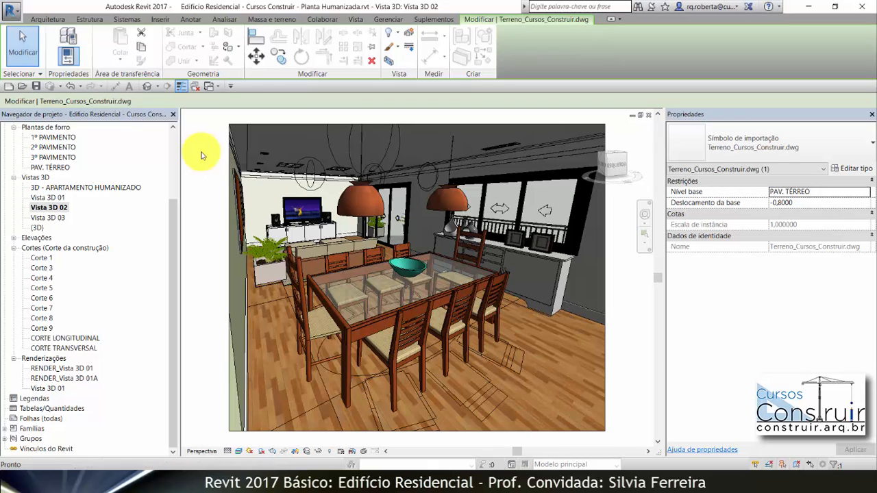
pyautogui.press('r')
pyautogui.press('r')
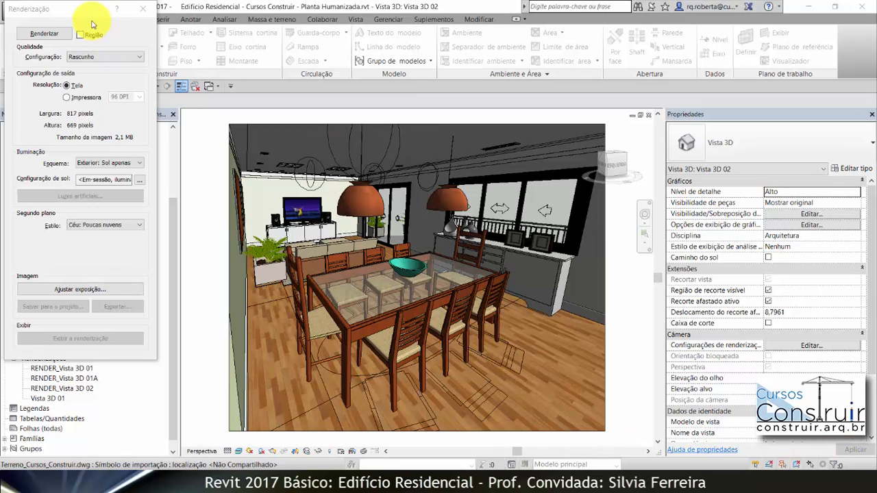
# Set the Vista 3D 02 rendering to Média quality with printer output at 150 DPI
pyautogui.click(137, 57)
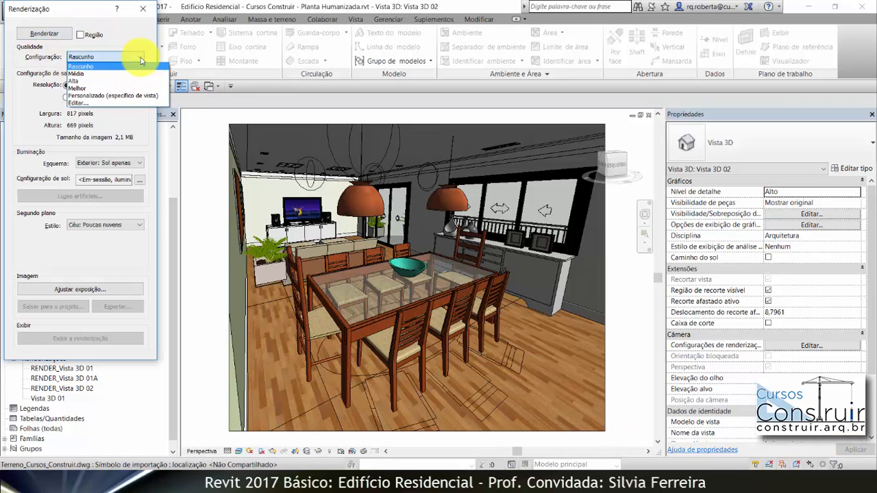
pyautogui.click(88, 74)
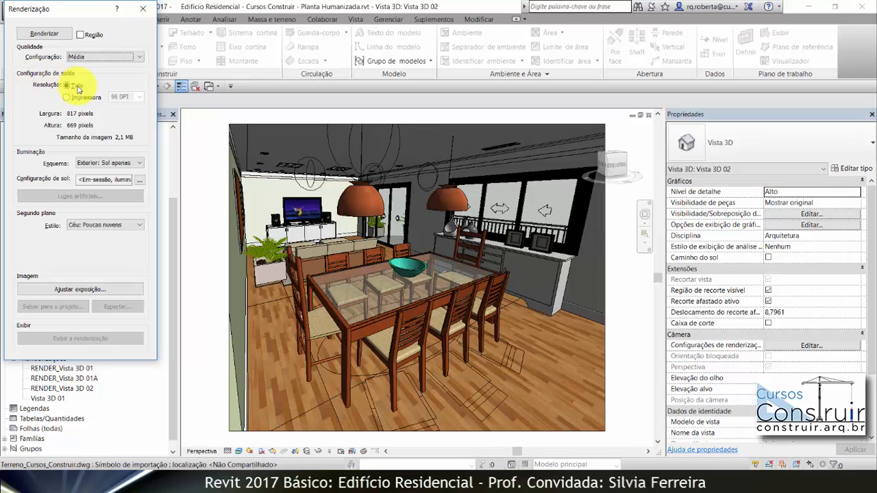
pyautogui.click(67, 99)
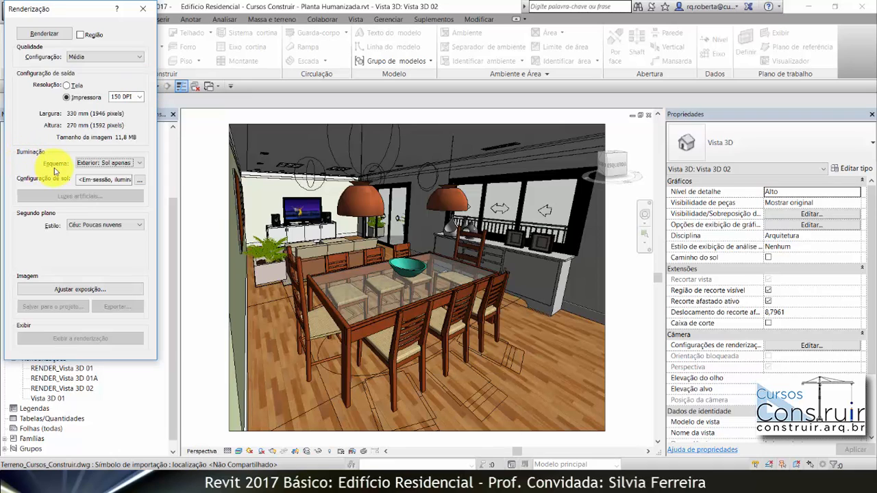
# Set the lighting scheme to Interior: Artificial apenas and the background to the sky with very few clouds (Céu: Muito poucas nuvens)
pyautogui.click(140, 166)
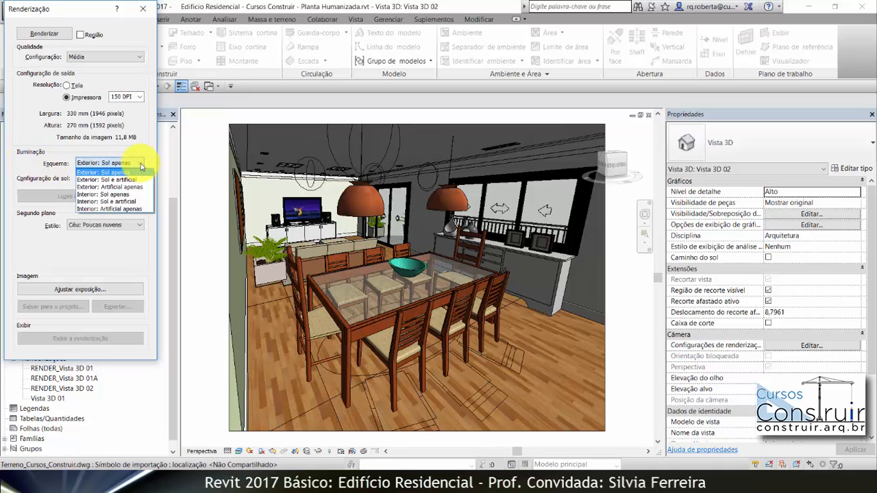
pyautogui.click(105, 210)
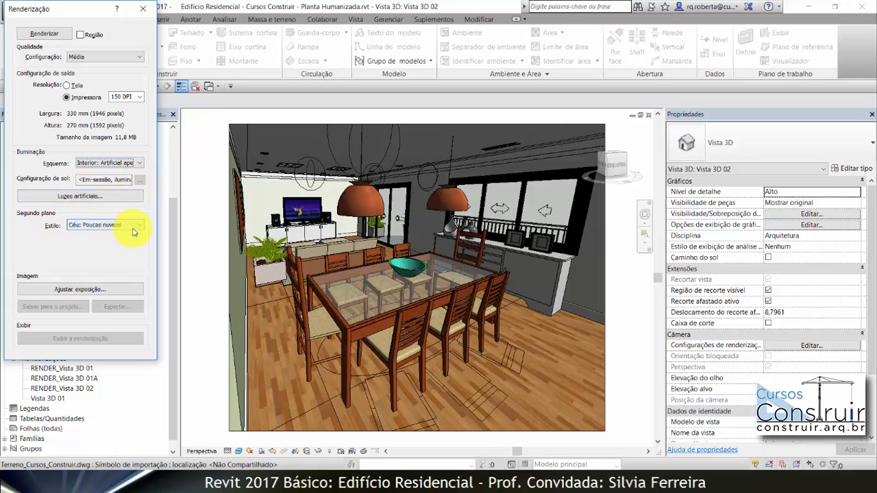
pyautogui.click(134, 225)
pyautogui.click(110, 241)
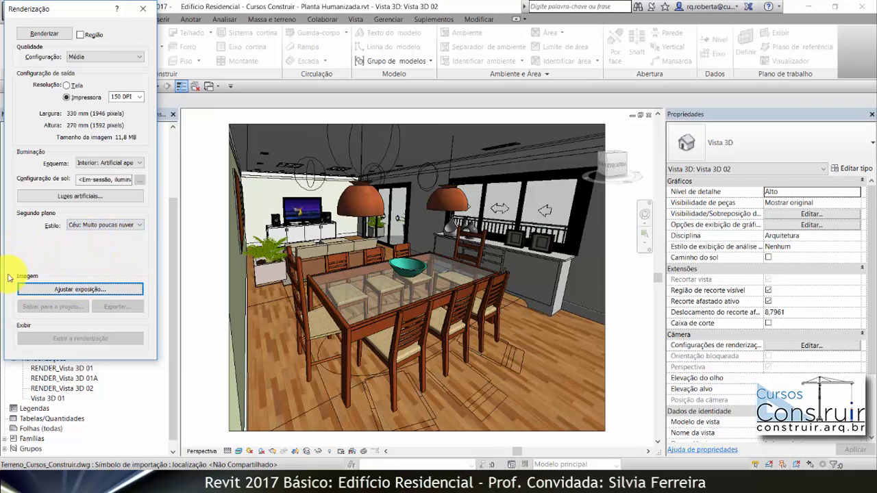
# Apply an exposure value of 9, saturation 0.70 and white point 7000, and render Vista 3D 02
pyautogui.click(99, 295)
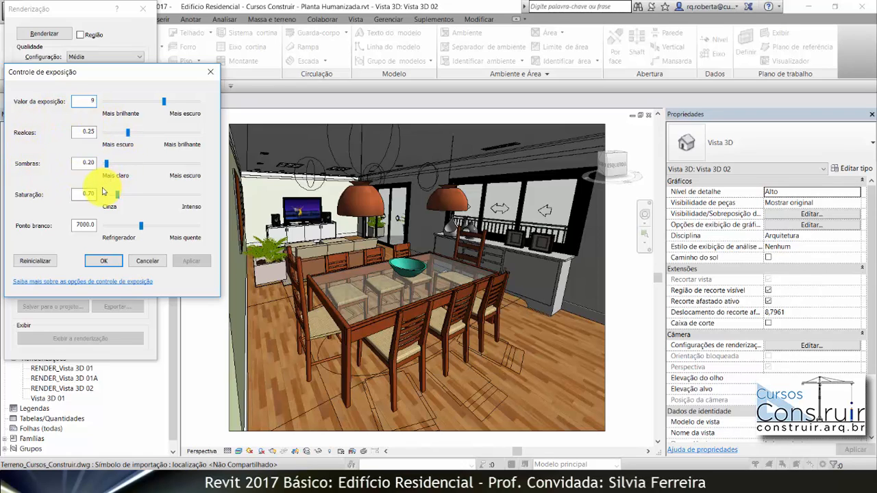
pyautogui.click(79, 194)
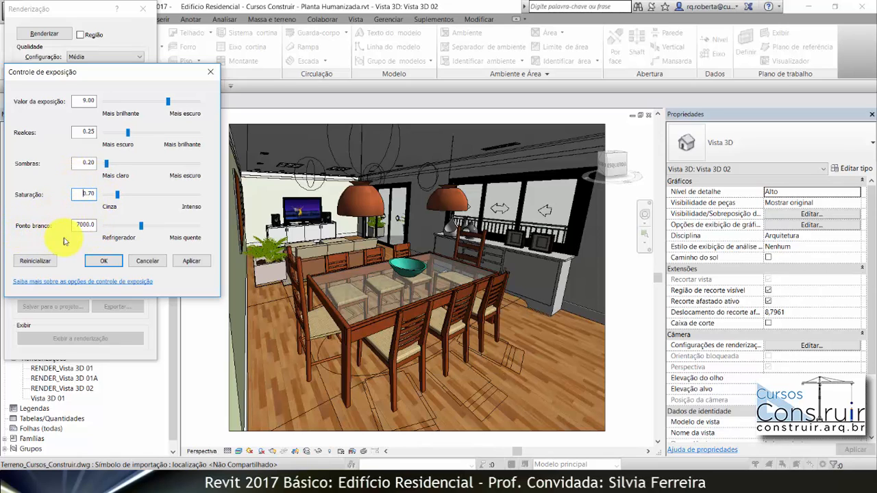
pyautogui.click(188, 261)
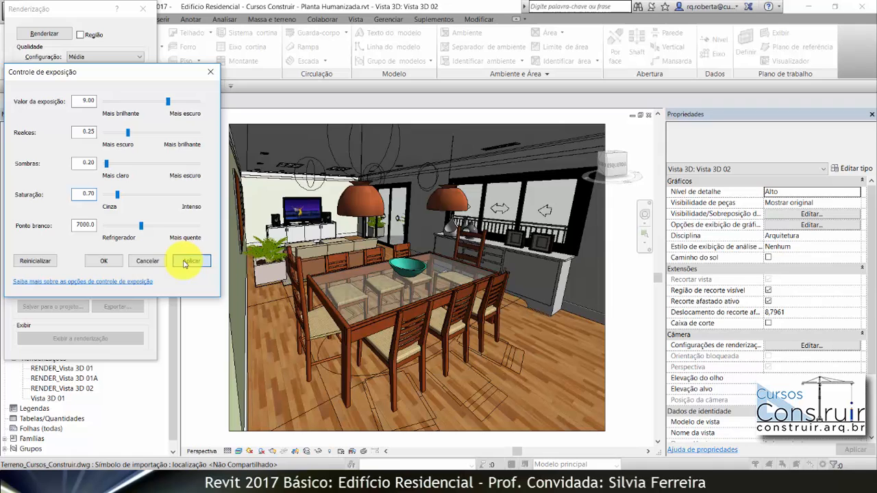
pyautogui.click(110, 264)
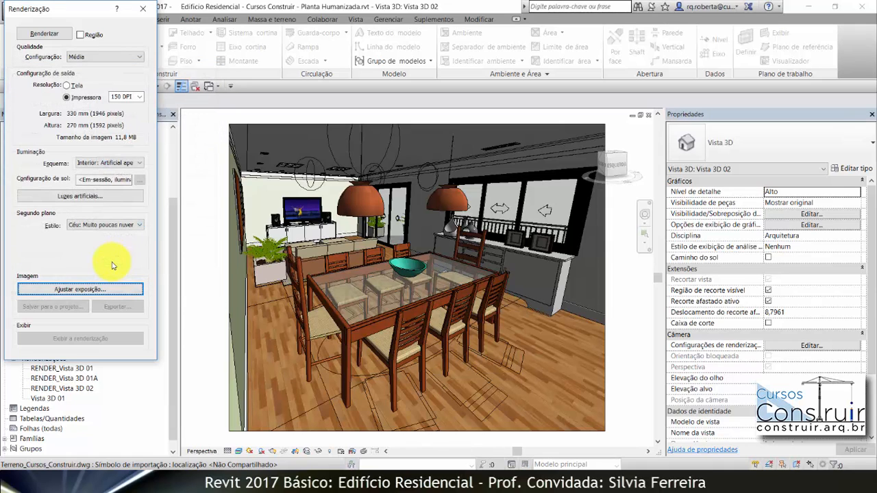
pyautogui.click(45, 36)
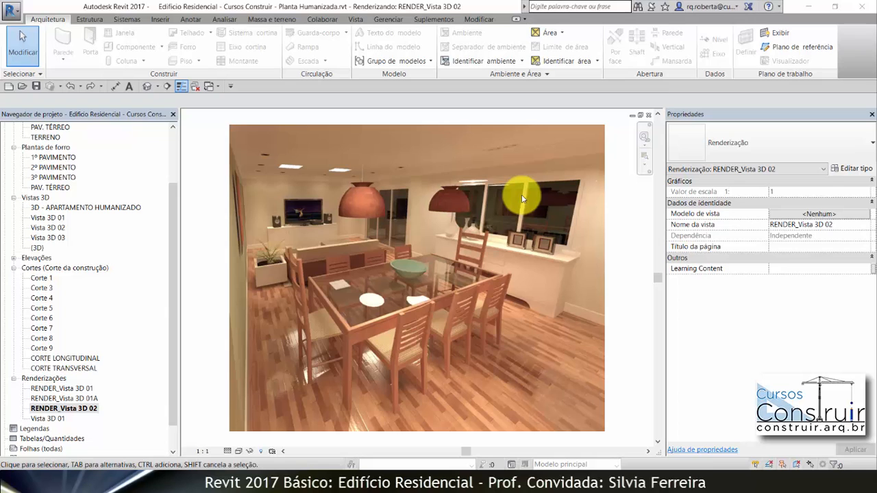
# Open Vista 3D 03 and pull the left edge of its crop region inward to cut out the dark foreground cabinet
pyautogui.doubleClick(51, 238)
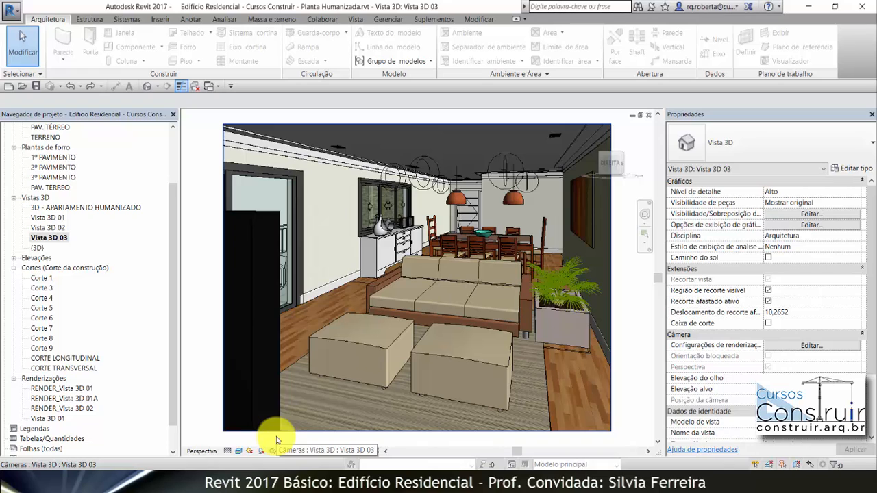
pyautogui.click(223, 152)
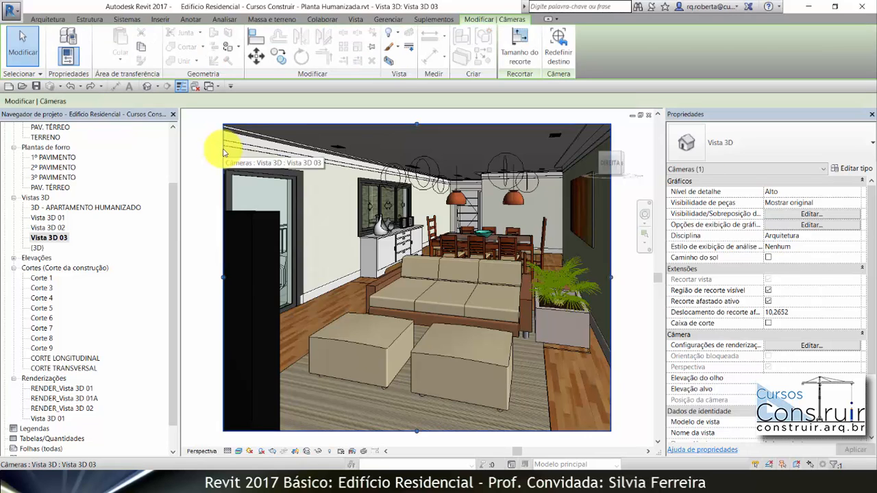
pyautogui.click(251, 113)
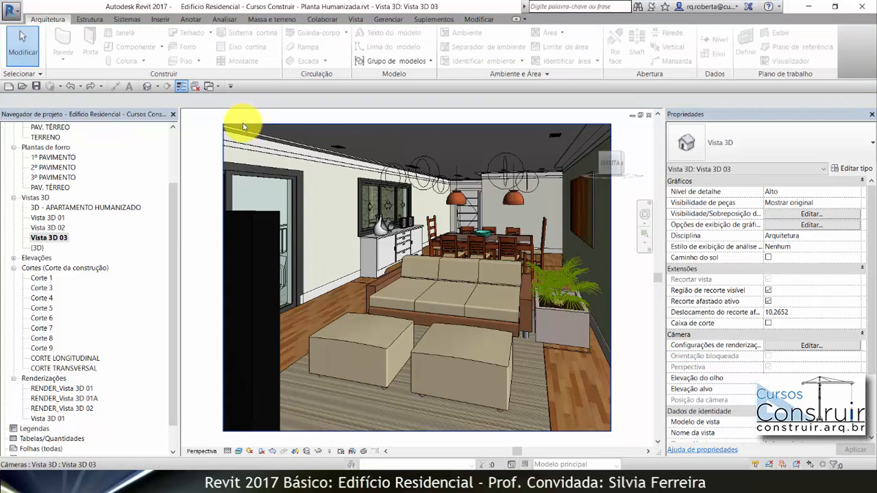
pyautogui.click(239, 125)
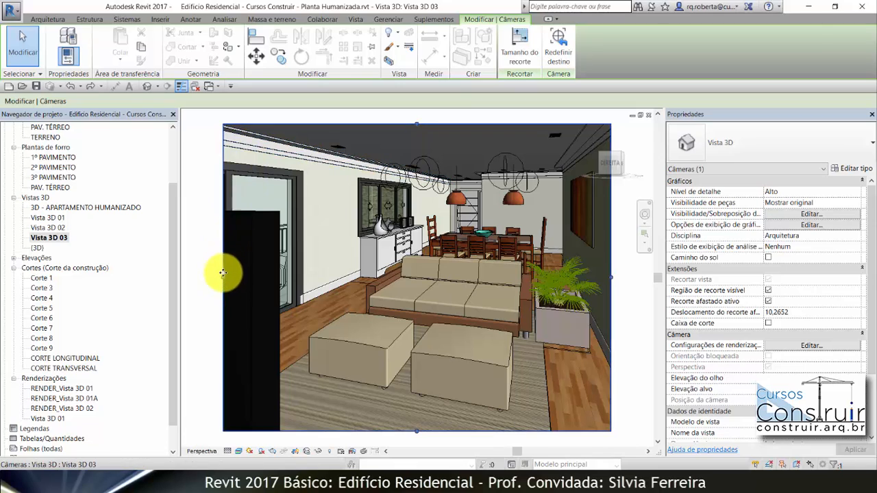
pyautogui.moveTo(229, 274); pyautogui.dragTo(284, 279)
pyautogui.press('z')
pyautogui.press('e')
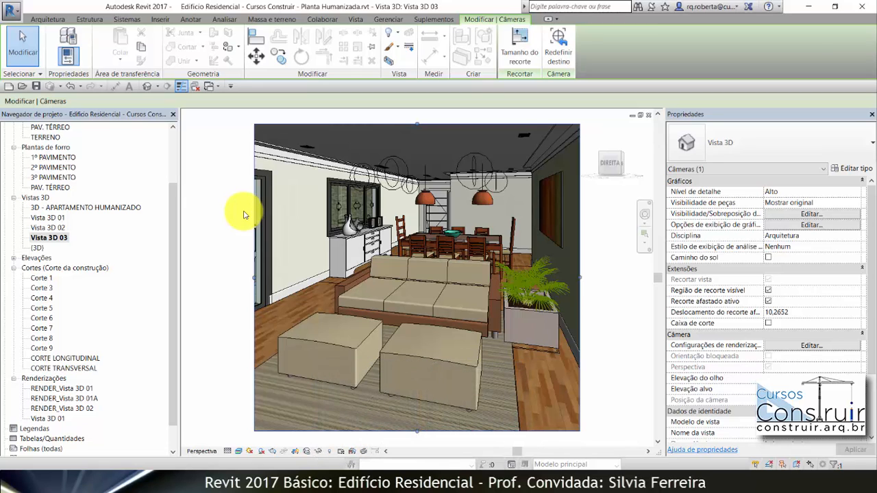
# Open the rendering settings for Vista 3D 03 and choose Média quality with printer output at 150 DPI
pyautogui.press('r')
pyautogui.press('r')
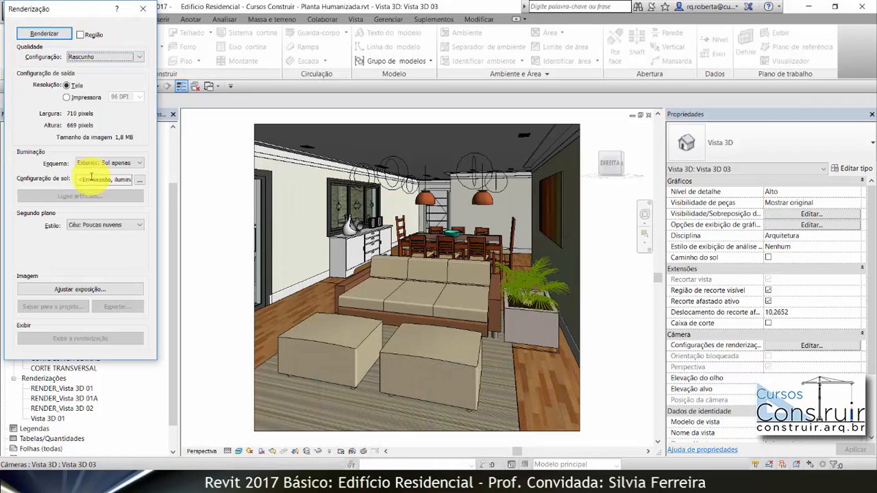
pyautogui.click(122, 57)
pyautogui.click(79, 82)
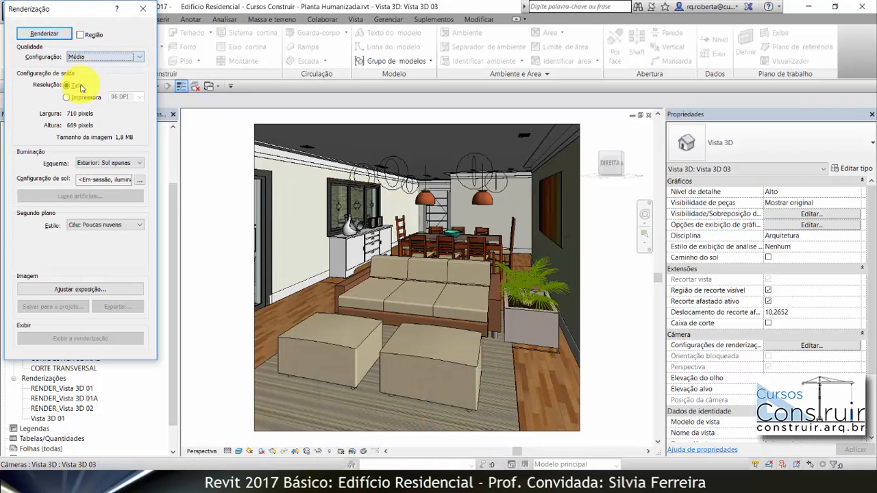
pyautogui.click(67, 98)
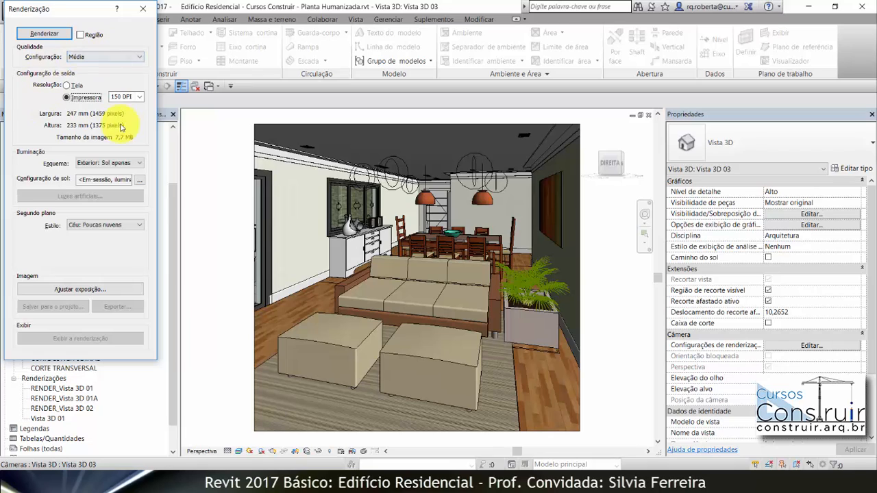
# Light Vista 3D 03 with the Interior: Artificial apenas scheme and use the Céu: Muito poucas nuvens background
pyautogui.click(142, 164)
pyautogui.click(34, 159)
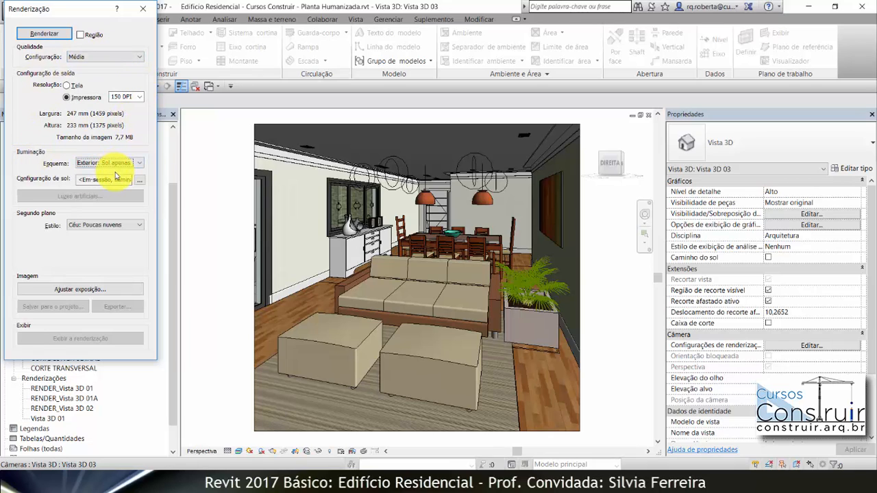
pyautogui.click(141, 163)
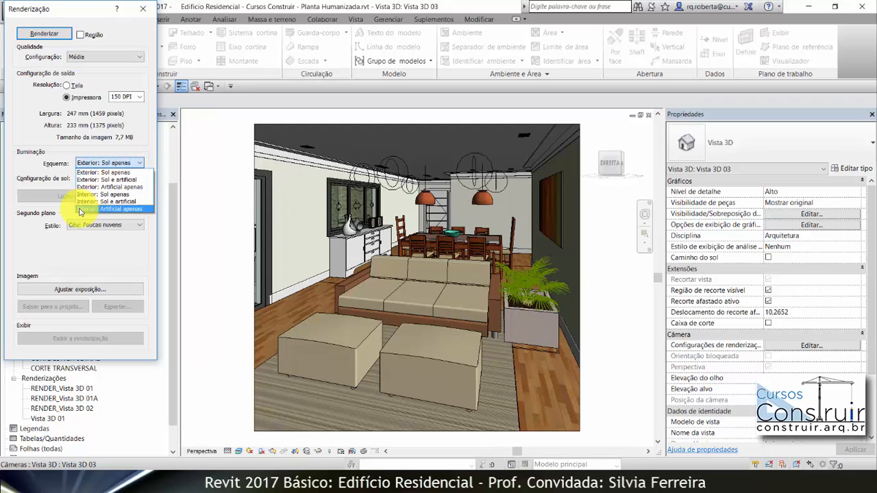
pyautogui.click(80, 210)
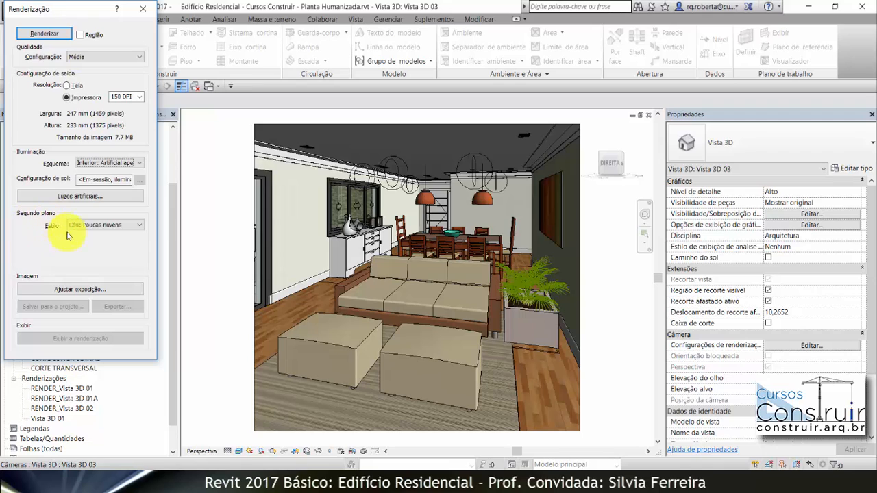
pyautogui.click(139, 229)
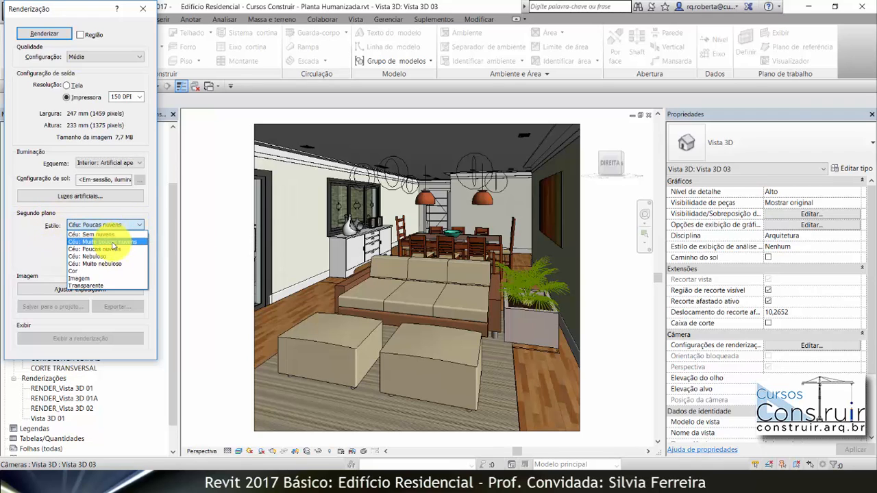
pyautogui.click(112, 242)
# Set Vista 3D 03's exposure value to 9, saturation to 0.70 and white point to 7000, and apply the exposure
pyautogui.click(80, 290)
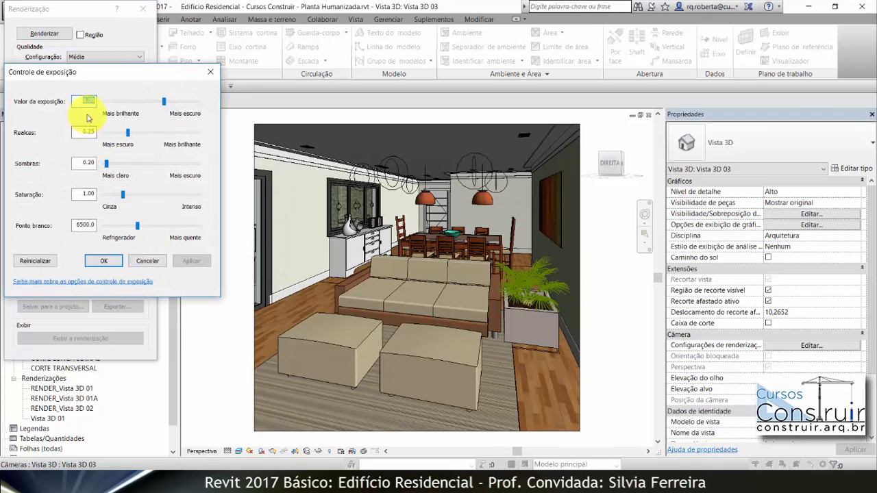
pyautogui.write('9')
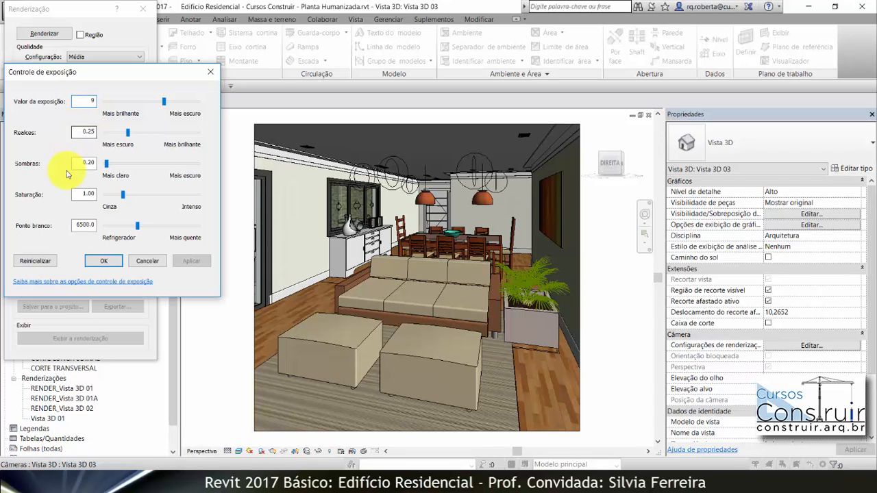
pyautogui.doubleClick(77, 195)
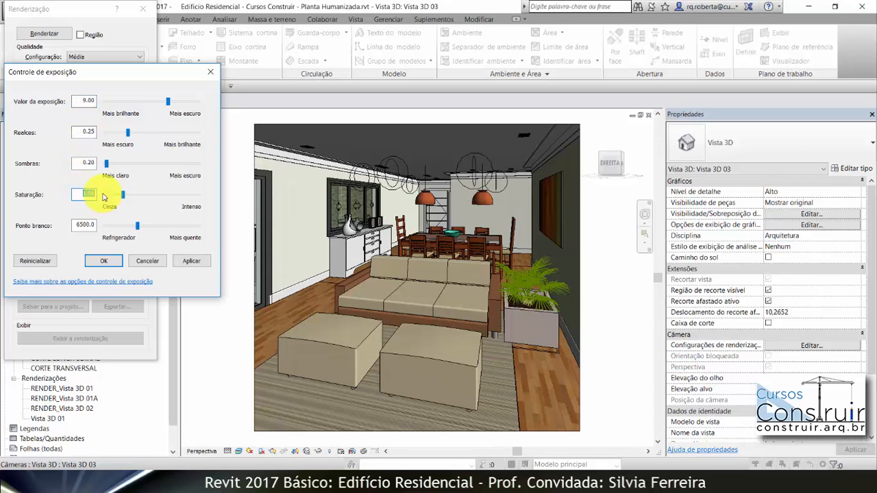
pyautogui.press('BackSpace')
pyautogui.click(82, 226)
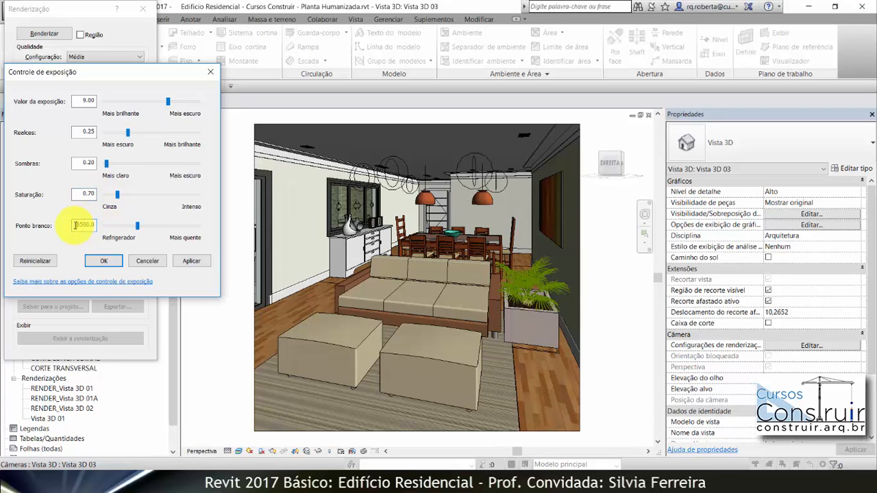
pyautogui.moveTo(75, 225); pyautogui.dragTo(98, 227)
pyautogui.write('7')
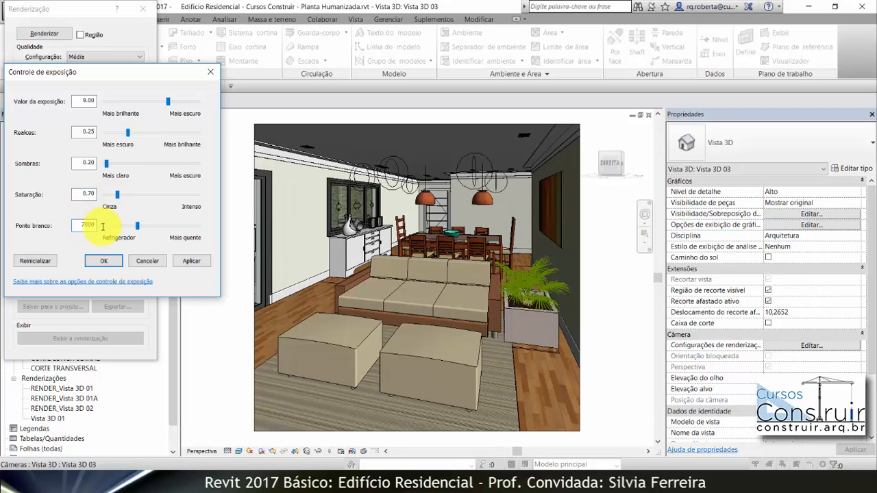
pyautogui.write('000')
pyautogui.click(194, 260)
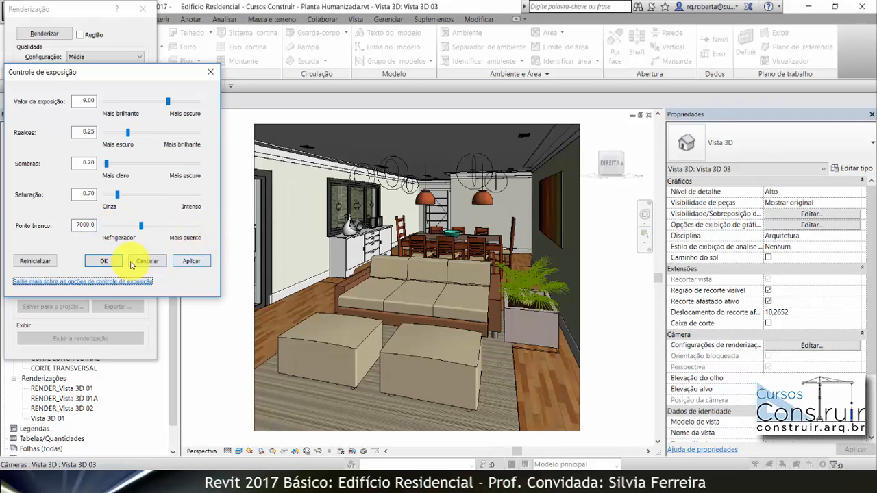
pyautogui.click(104, 262)
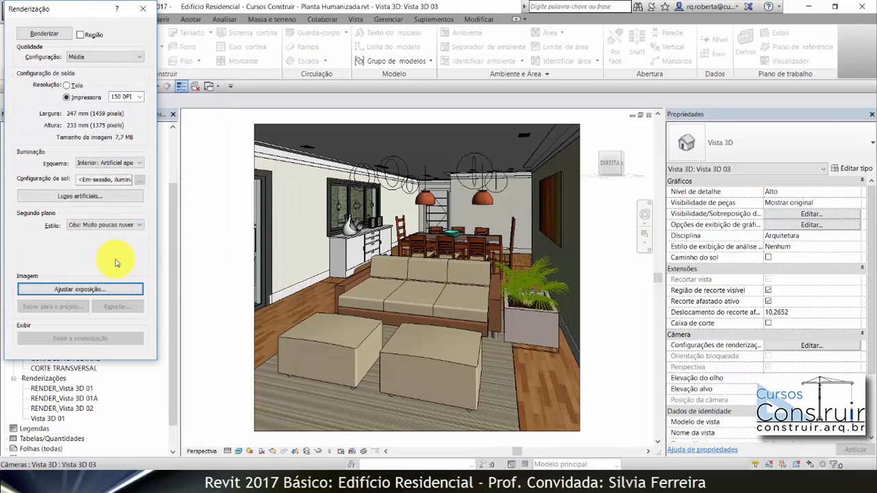
# Render Vista 3D 03 and save the rendering to the project as RENDER_Vista 3D 03
pyautogui.click(43, 34)
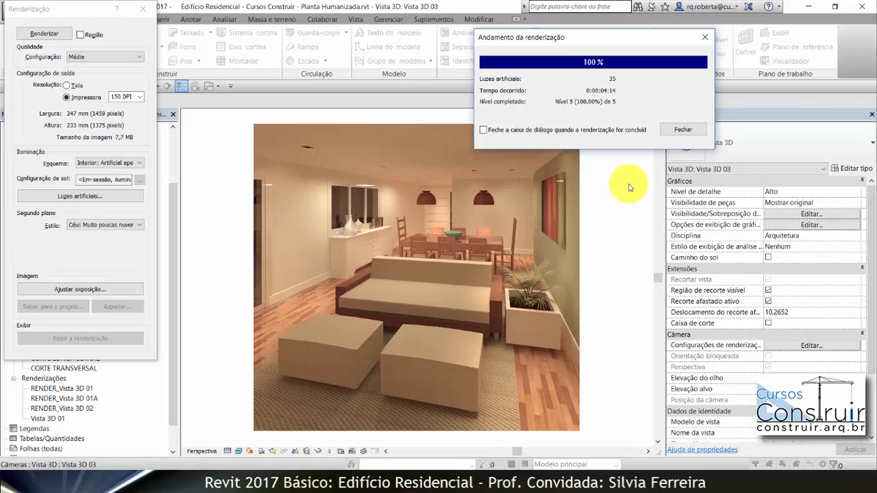
pyautogui.click(679, 130)
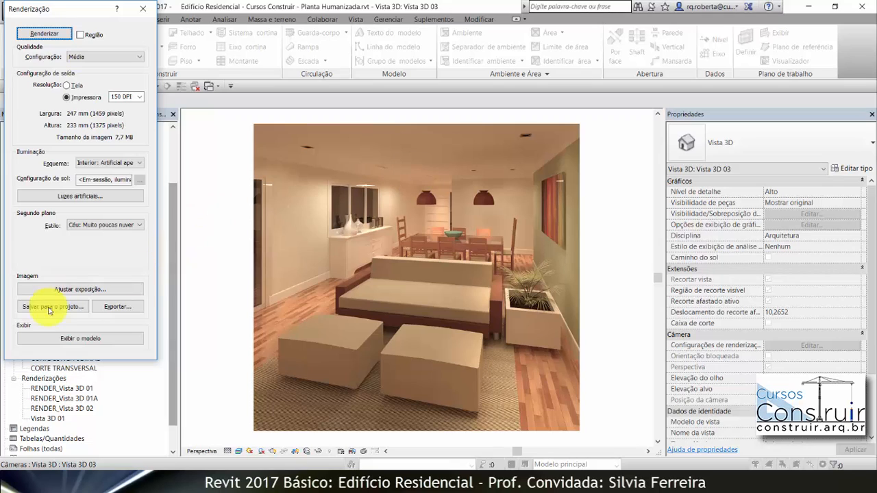
pyautogui.click(48, 307)
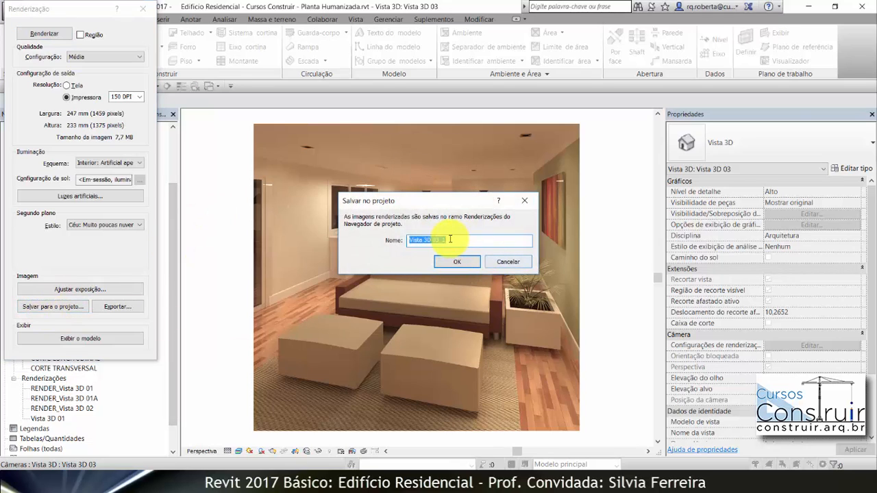
pyautogui.click(409, 241)
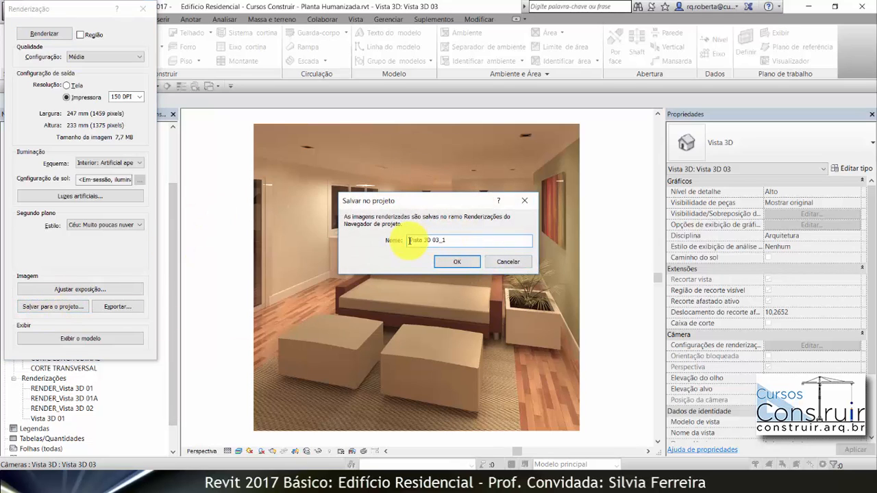
pyautogui.write('RENDER_')
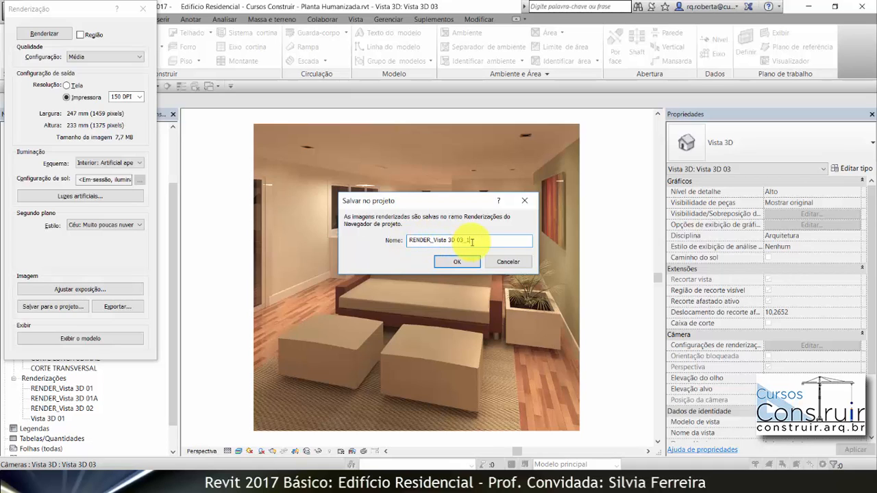
pyautogui.click(461, 261)
# Export the rendering as a JPEG named RENDER_Vista 3D 03.jpg in the TESTES folder and close the rendering settings
pyautogui.click(111, 306)
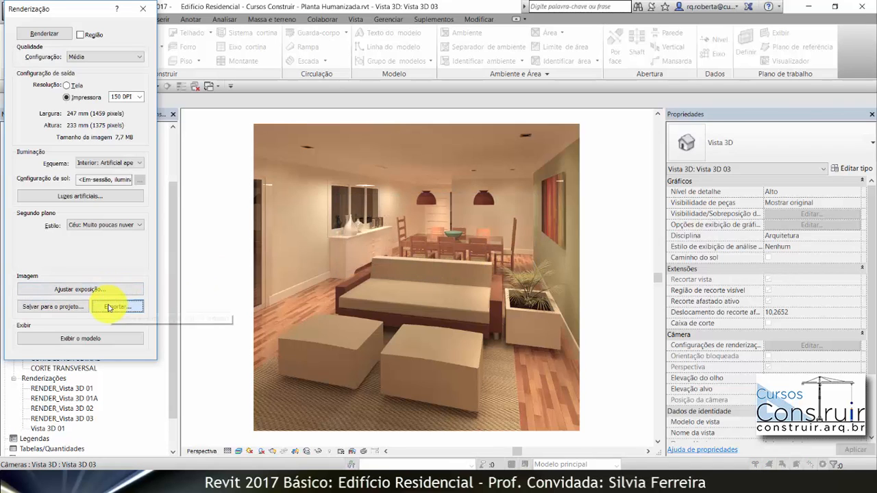
pyautogui.click(353, 154)
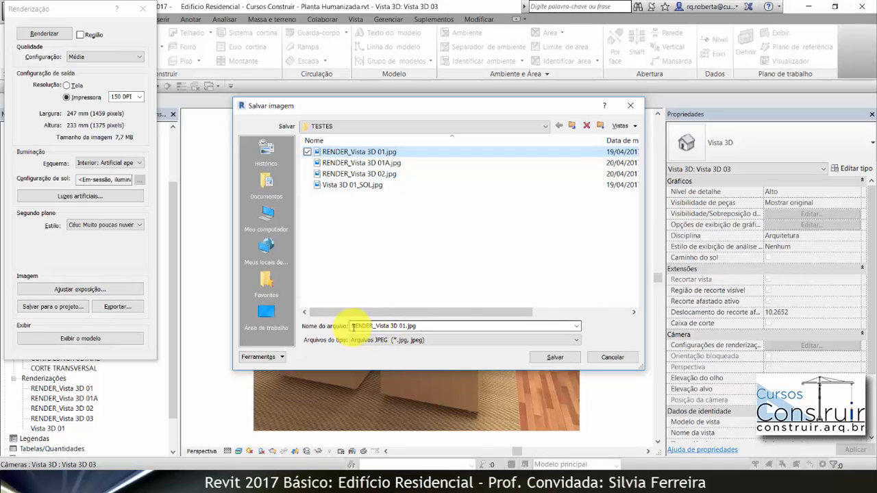
pyautogui.click(406, 326)
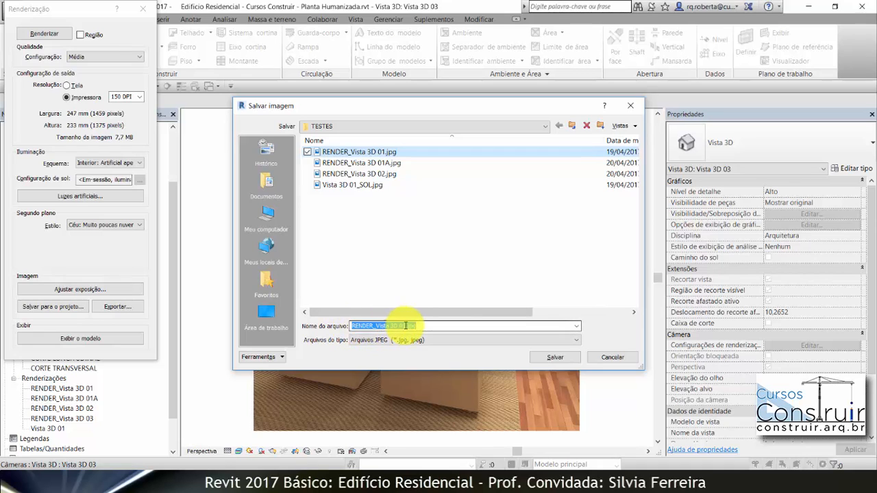
pyautogui.click(406, 327)
pyautogui.press('BackSpace')
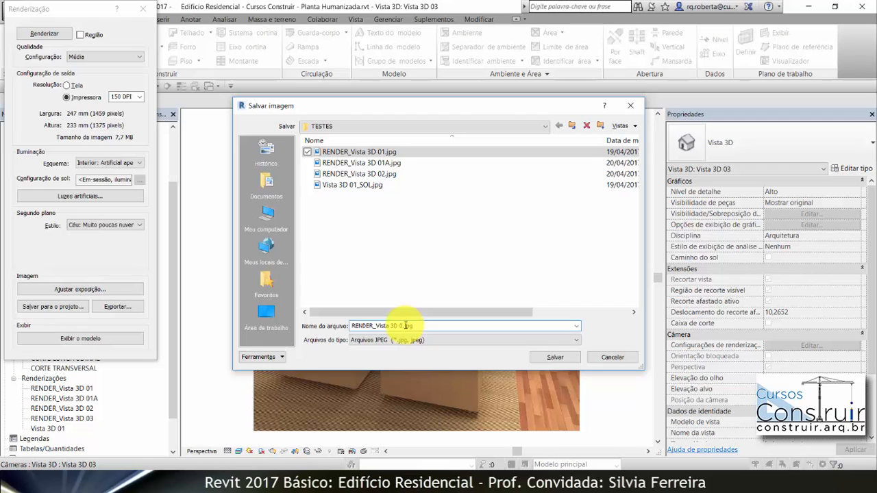
pyautogui.write('3')
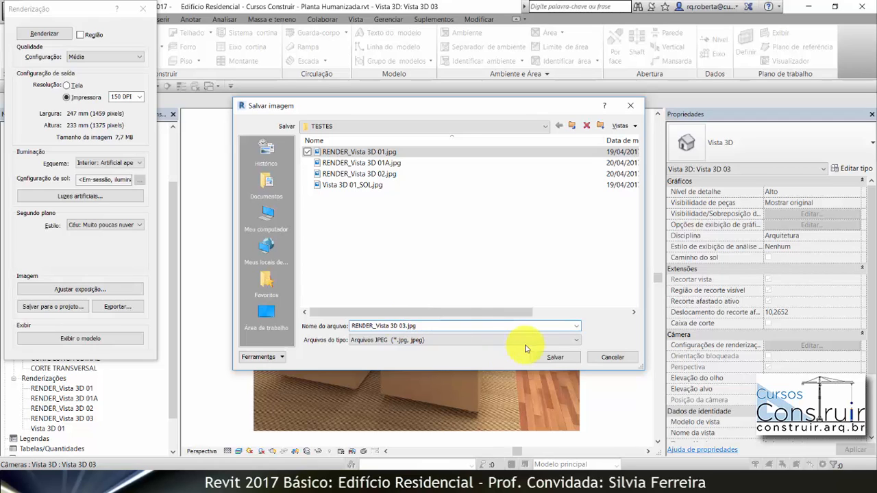
pyautogui.click(554, 357)
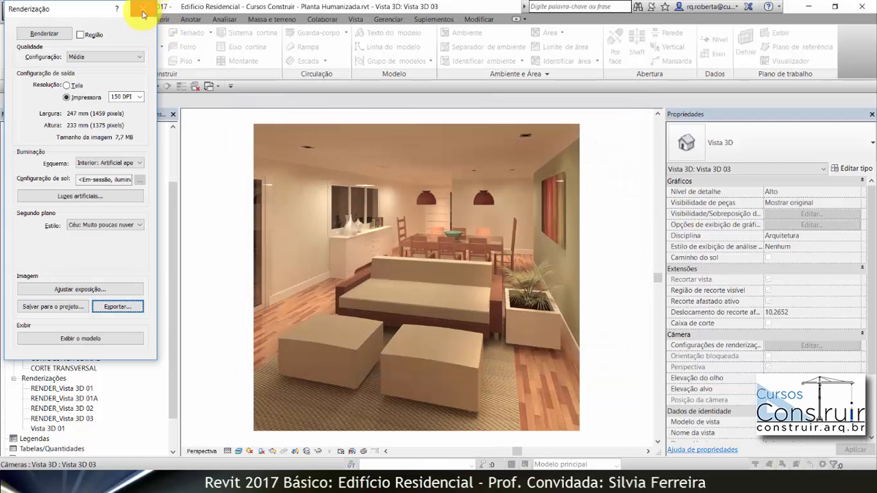
pyautogui.click(142, 8)
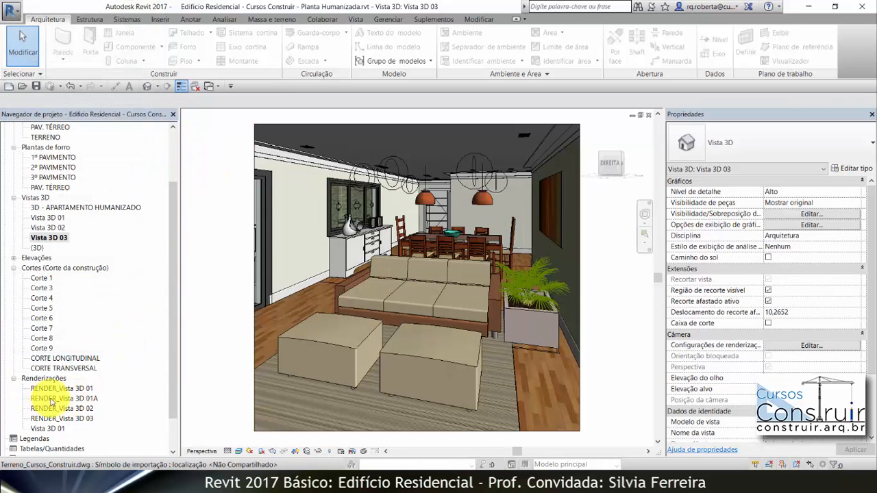
# Review the saved renderings RENDER_Vista 3D 01, 01A, 02 and 03, and go back to 01A to compare them
pyautogui.moveTo(172, 274); pyautogui.dragTo(176, 348)
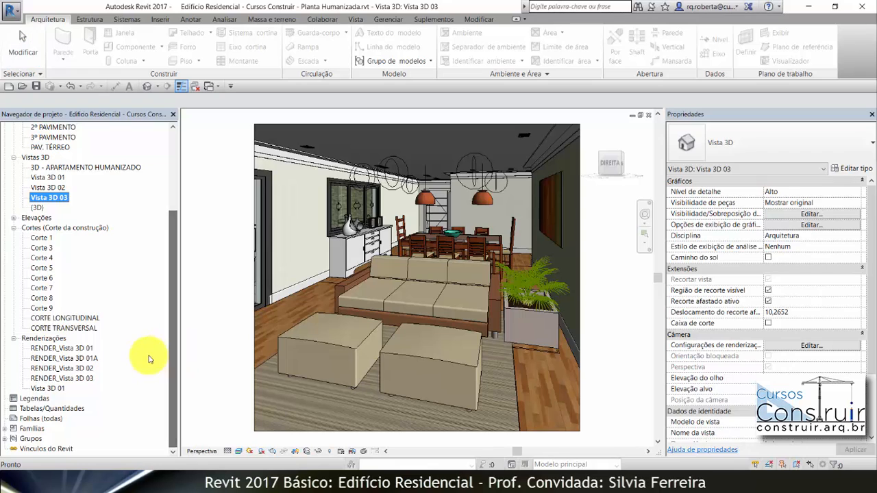
pyautogui.doubleClick(44, 349)
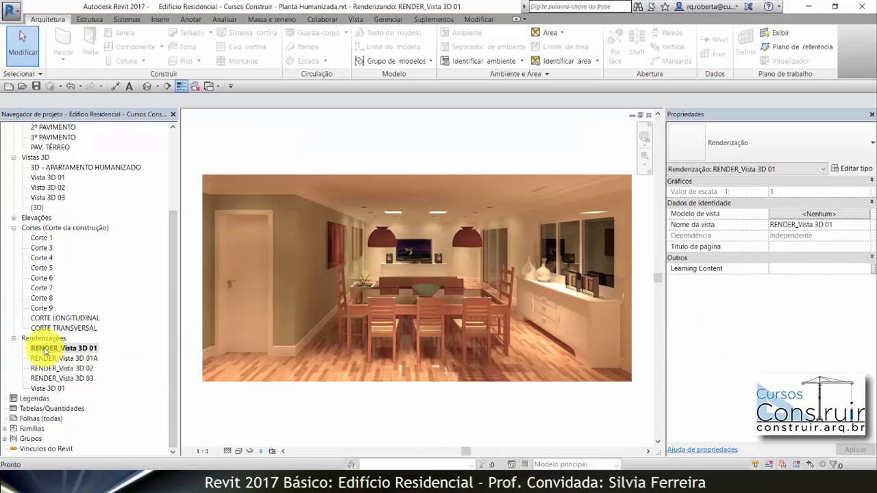
pyautogui.doubleClick(44, 358)
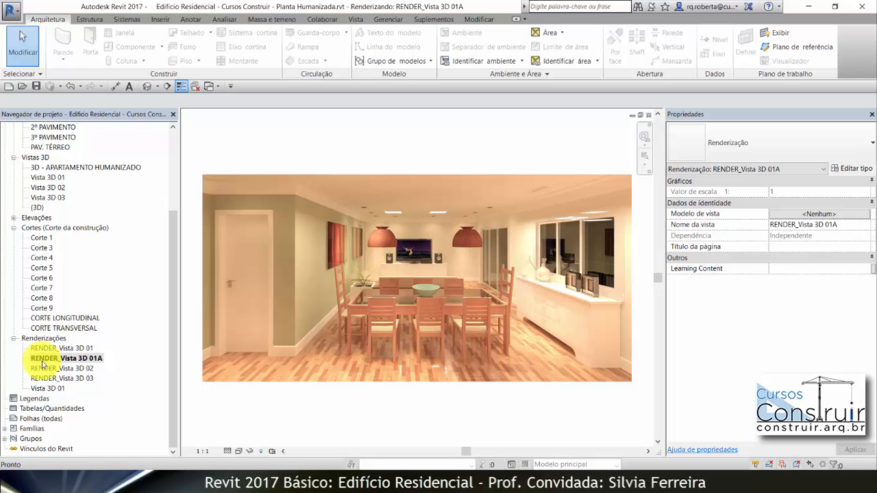
pyautogui.doubleClick(44, 368)
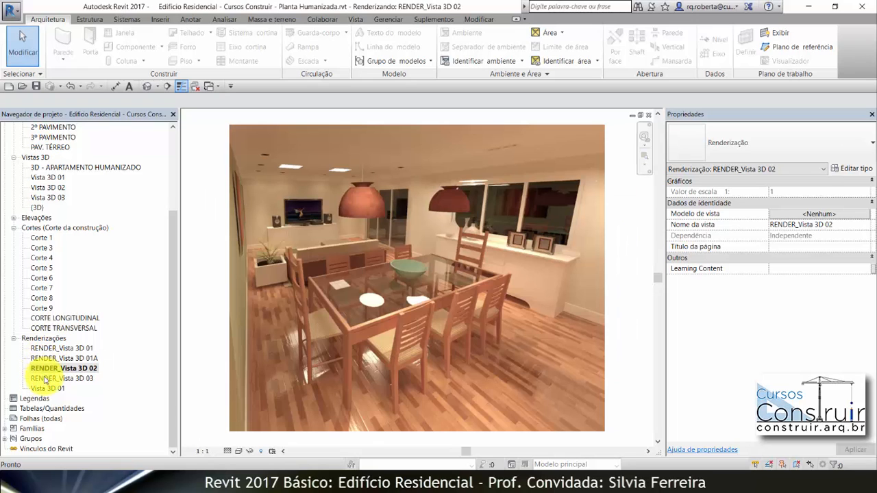
pyautogui.doubleClick(44, 379)
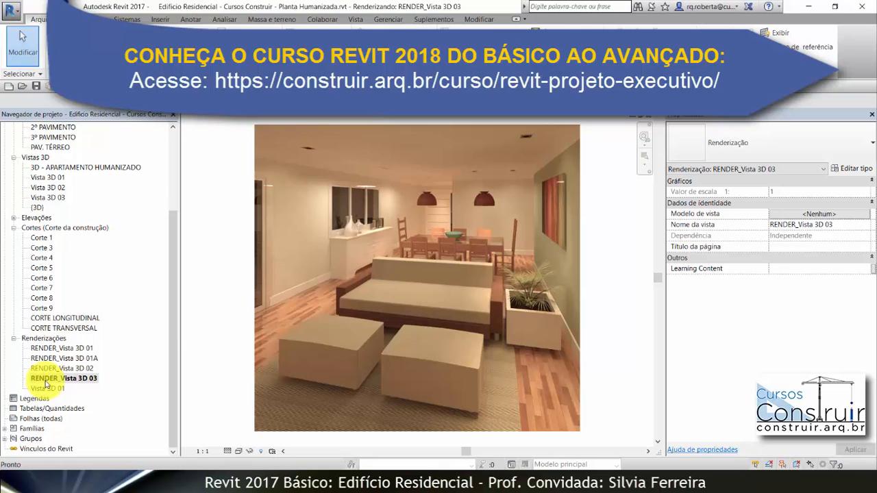
pyautogui.doubleClick(95, 360)
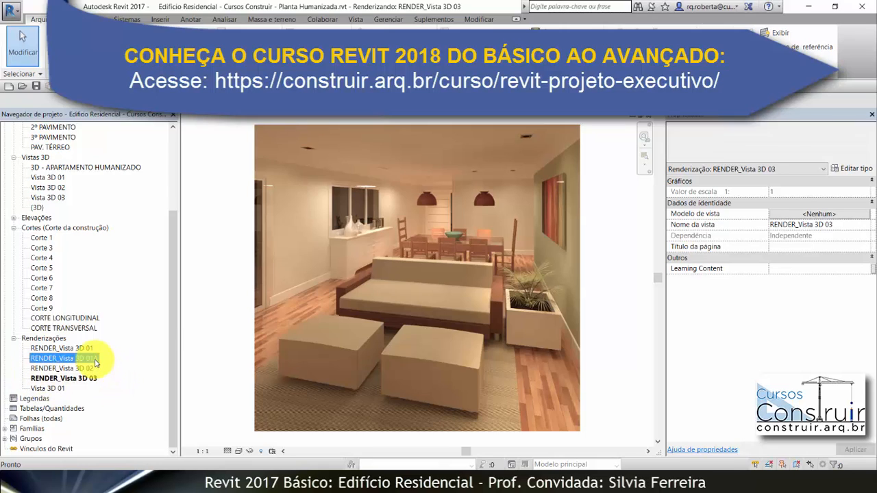